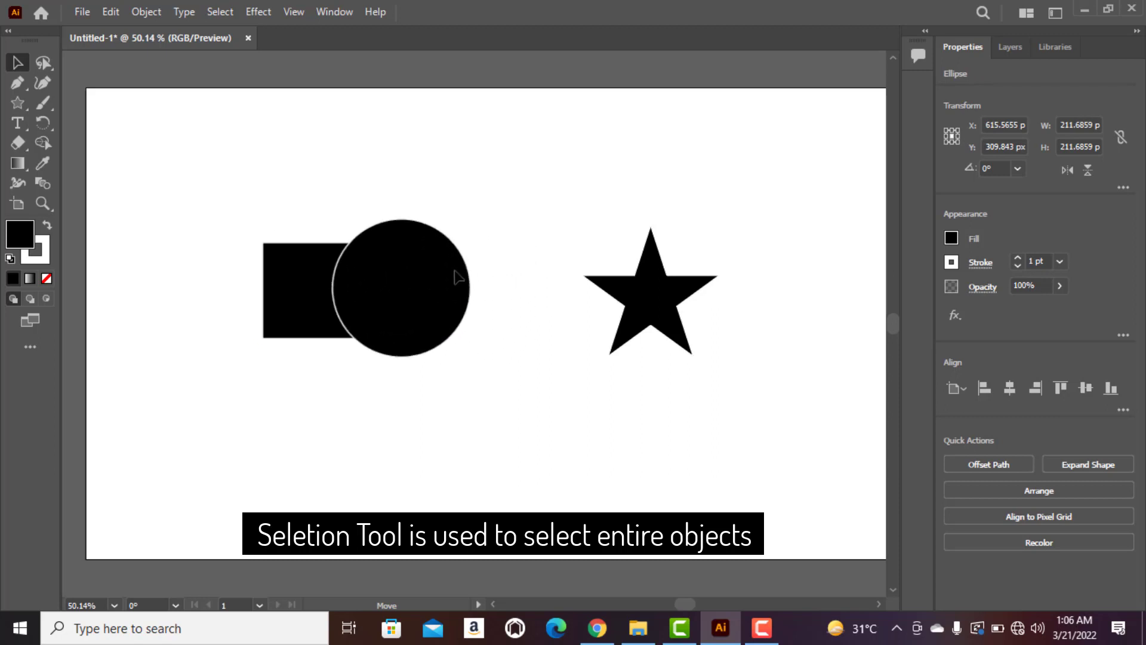
Step: Select the star on the artboard and scale it down slightly from its upper corner
{"action": "left_click", "coordinate": [663, 281]}
{"action": "mouse_move", "coordinate": [720, 224]}
{"action": "left_mouse_down"}
{"action": "mouse_move", "coordinate": [765, 187]}
{"action": "mouse_move", "coordinate": [724, 231]}
{"action": "mouse_move", "coordinate": [765, 200]}
{"action": "mouse_move", "coordinate": [709, 235]}
{"action": "left_mouse_up"}
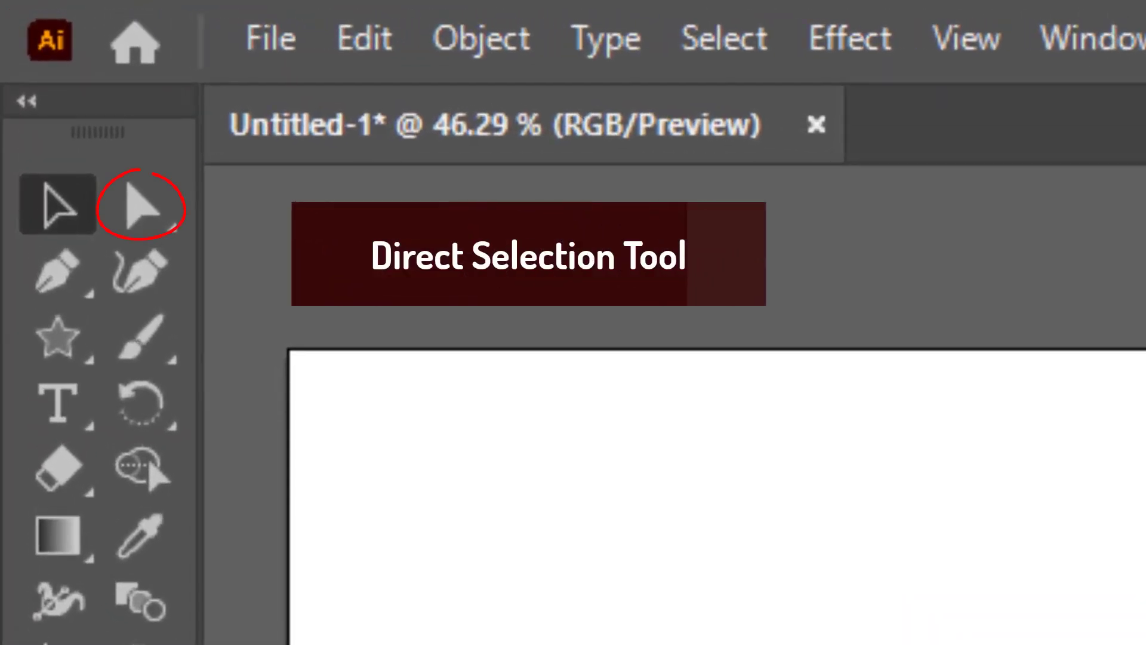
Step: Round all four corners of the square with the Direct Selection tool and deselect it
{"action": "left_click", "coordinate": [141, 208]}
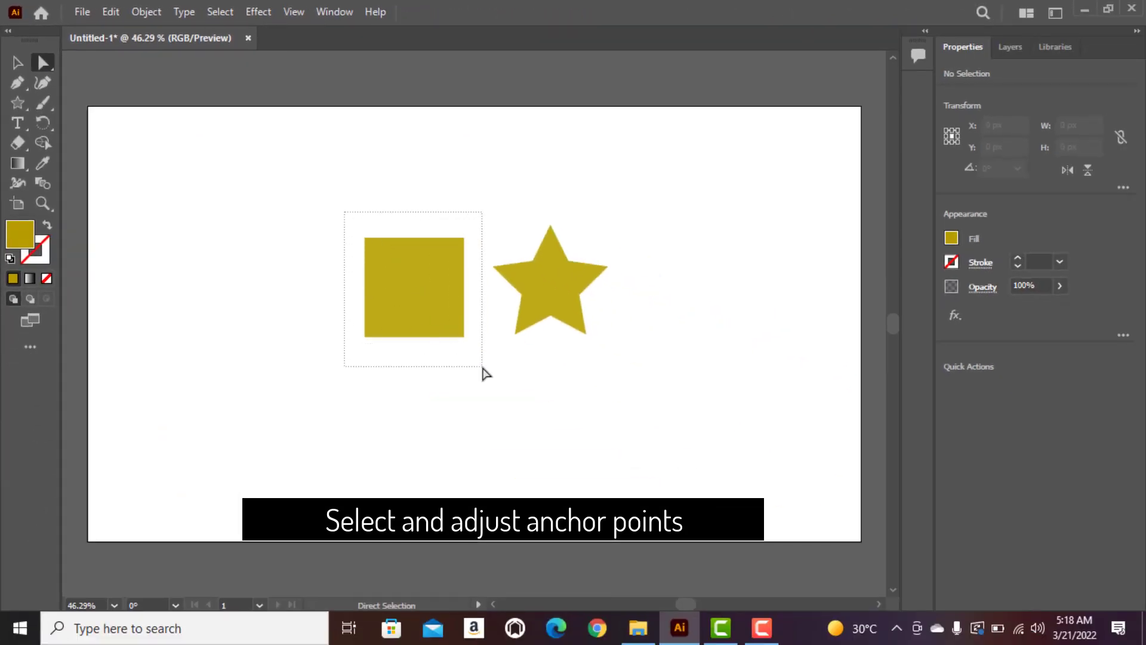
{"action": "left_click_drag", "start_coordinate": [483, 368], "coordinate": [483, 367]}
{"action": "left_click_drag", "start_coordinate": [449, 253], "coordinate": [436, 268]}
{"action": "left_click", "coordinate": [494, 213]}
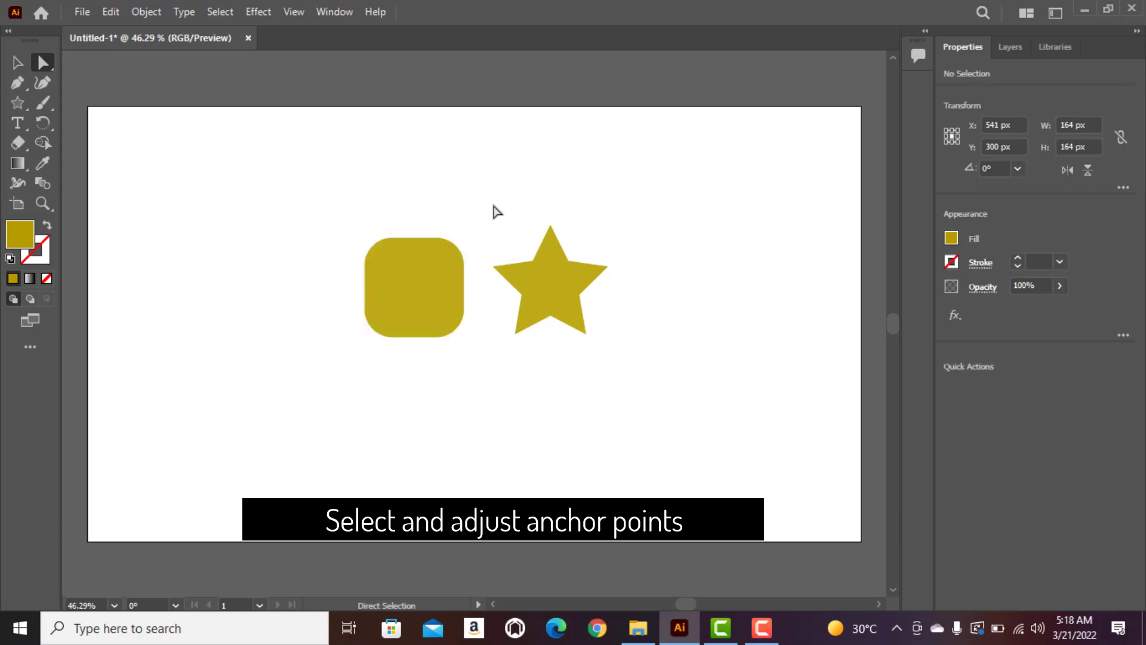
Step: Reshape the star by moving its top point upward, its right tip outward and the inner anchor between them up and outward
{"action": "left_click_drag", "start_coordinate": [659, 391], "coordinate": [658, 389]}
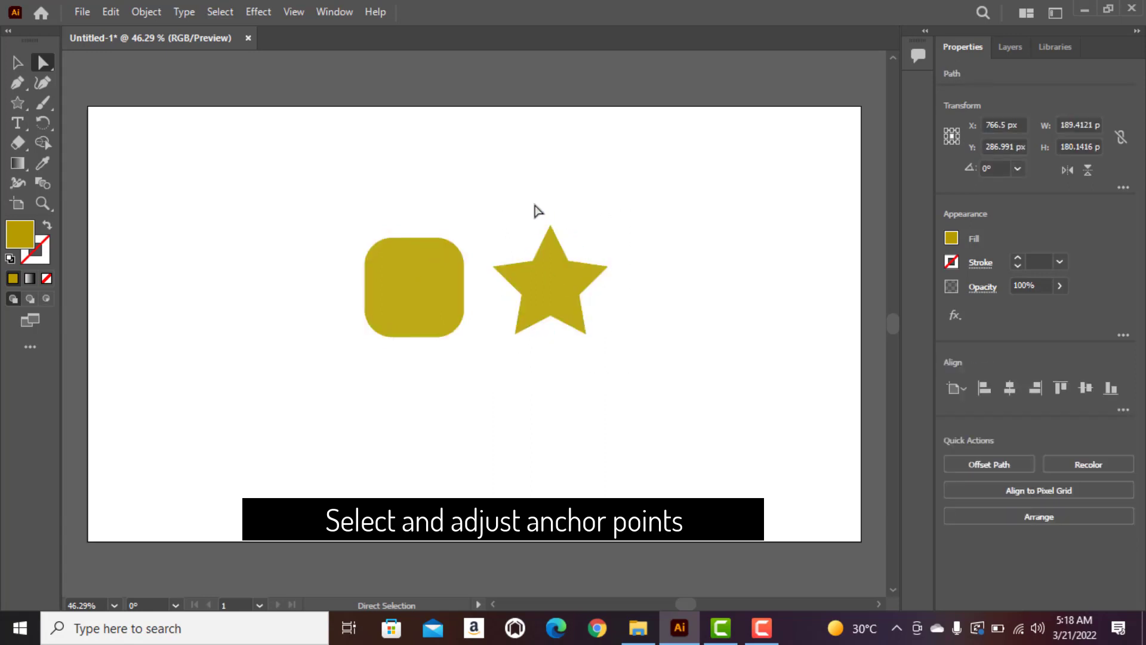
{"action": "left_click_drag", "start_coordinate": [536, 210], "coordinate": [554, 234]}
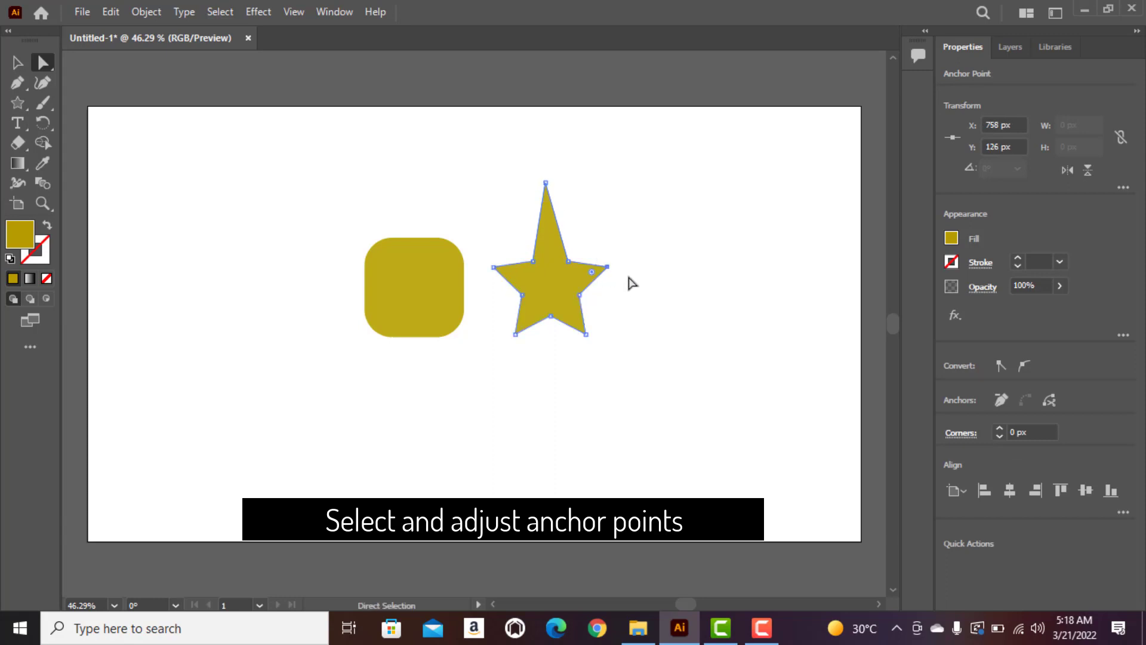
{"action": "left_click_drag", "start_coordinate": [641, 248], "coordinate": [641, 250]}
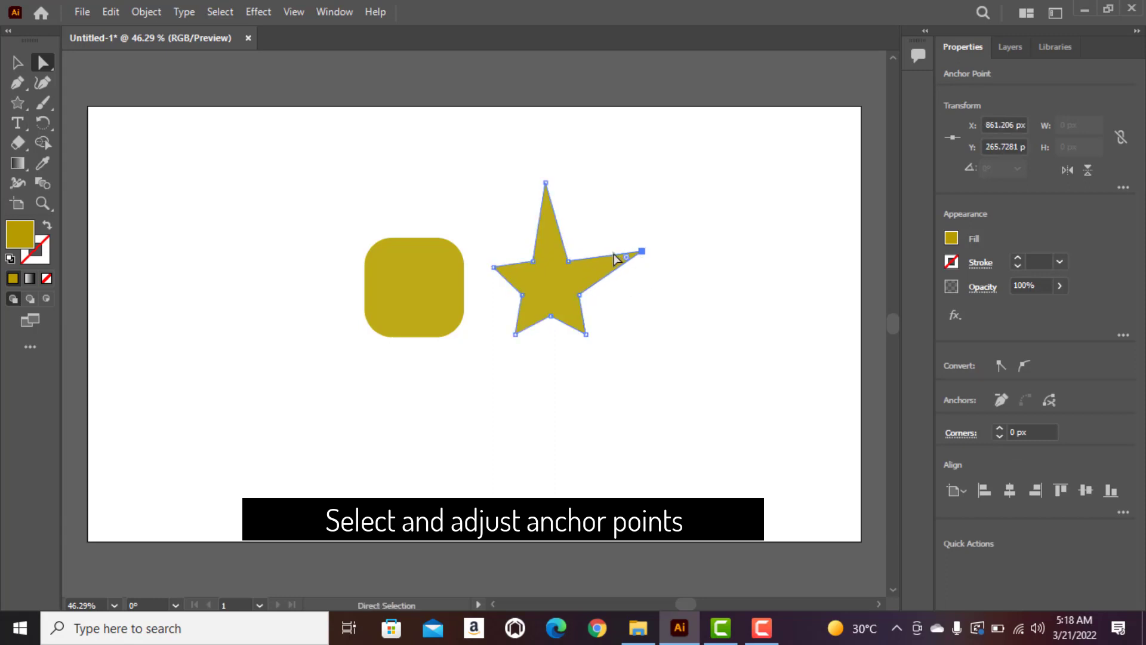
{"action": "left_click_drag", "start_coordinate": [568, 262], "coordinate": [609, 198]}
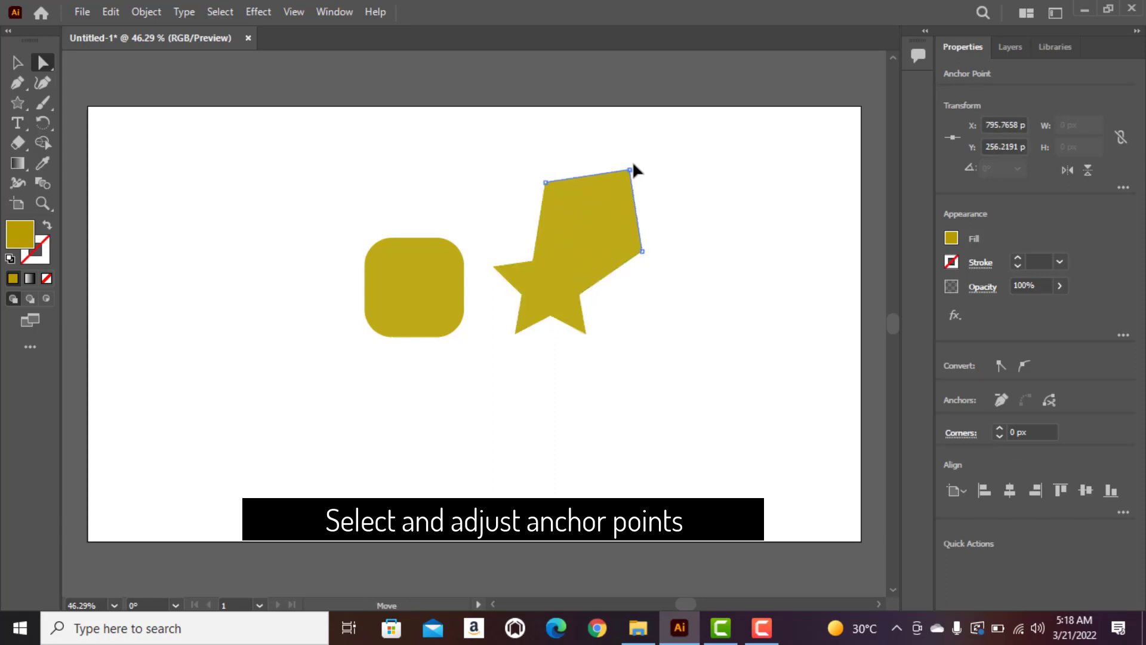
{"action": "left_click", "coordinate": [486, 391]}
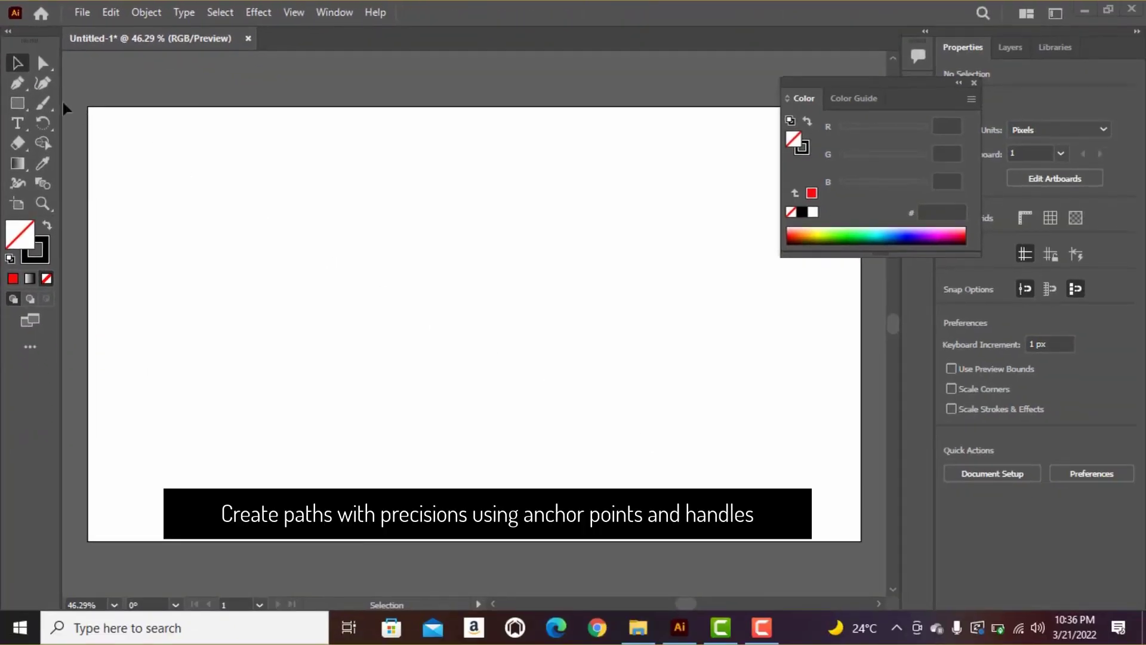
Step: Draw a closed, upright leaf-shaped path with two curved sides using the Pen tool, about 81 by 204 px
{"action": "key", "text": "p"}
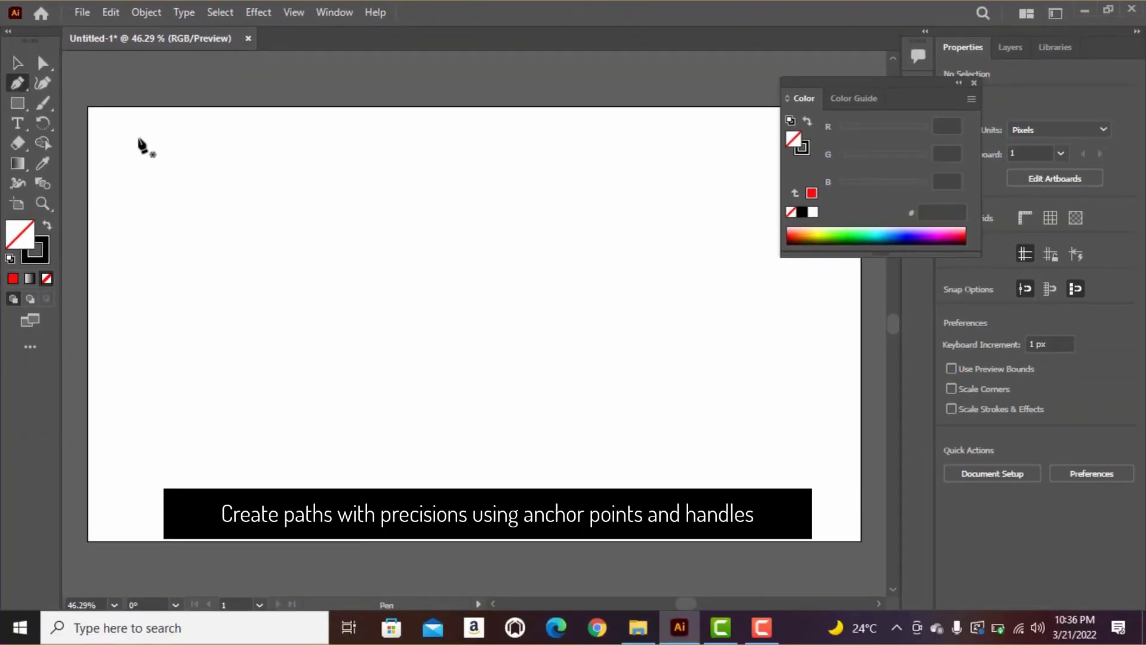
{"action": "left_click", "coordinate": [410, 216]}
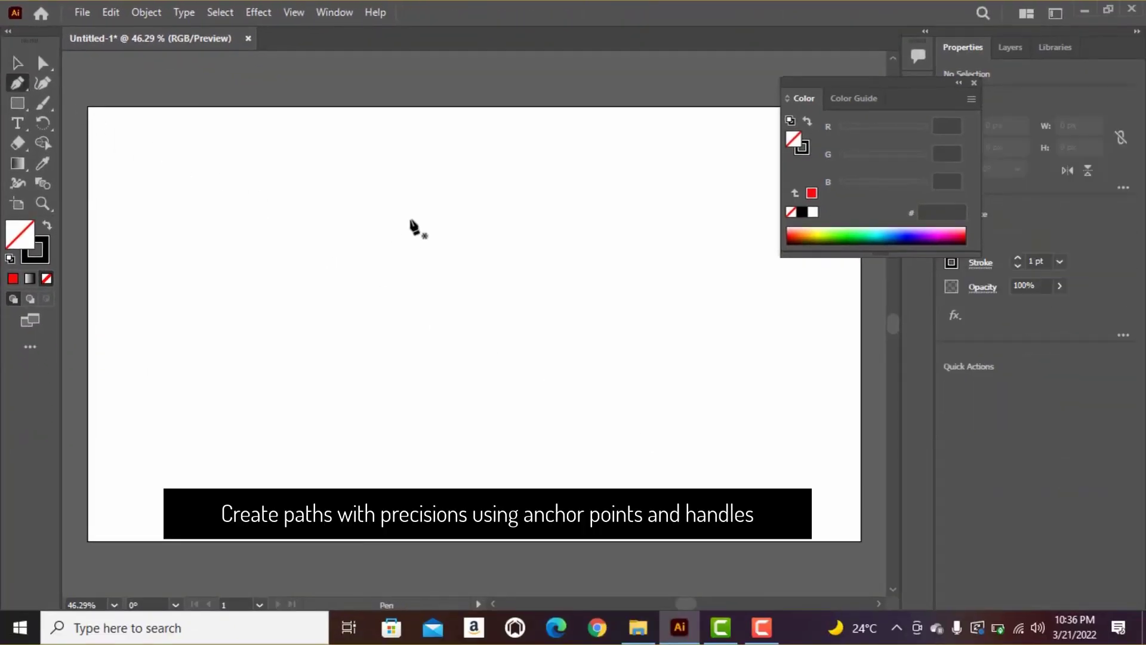
{"action": "left_click_drag", "start_coordinate": [451, 394], "coordinate": [473, 409]}
{"action": "left_click", "coordinate": [412, 339]}
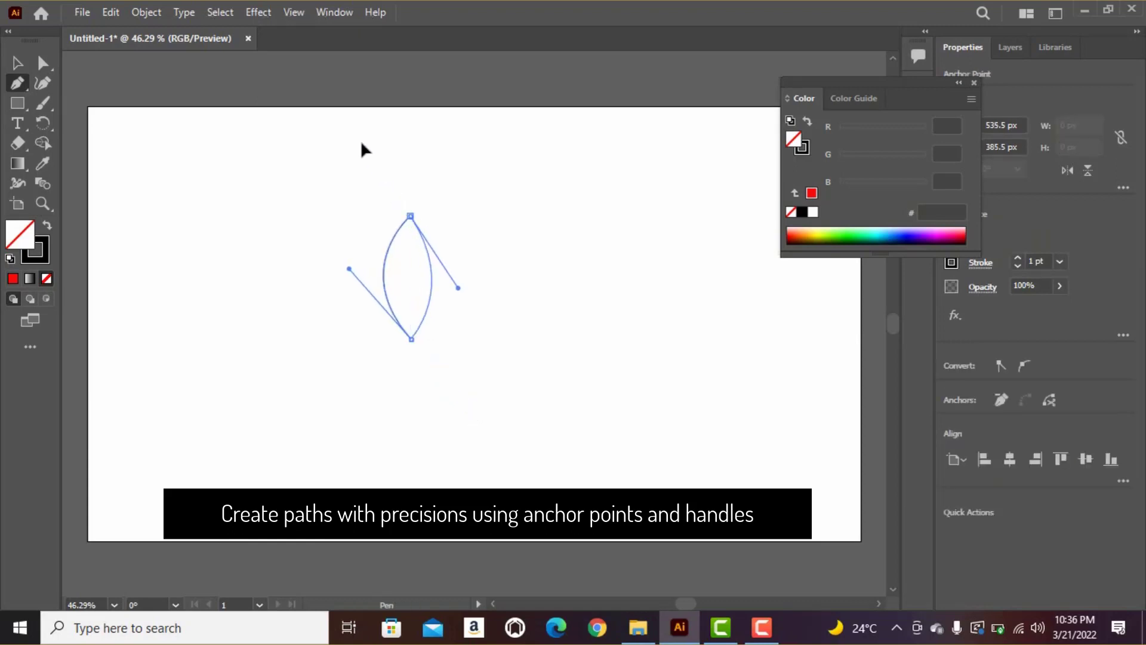
Step: Fill the leaf-shaped path with red, colour FC0303
{"action": "left_click", "coordinate": [17, 63]}
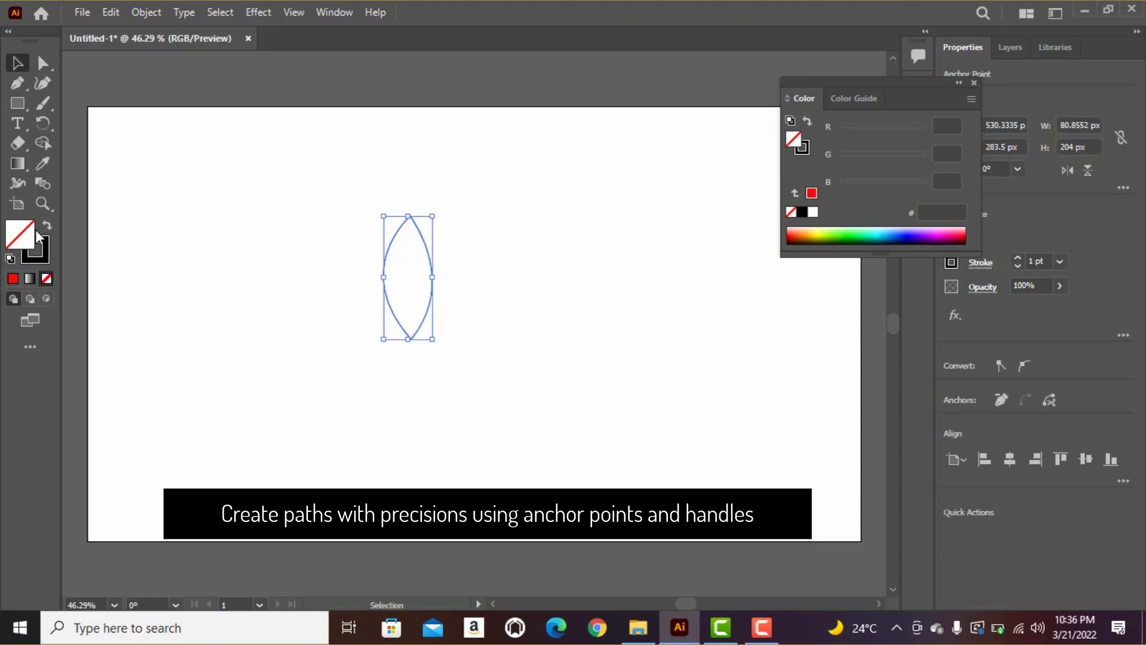
{"action": "double_click", "coordinate": [31, 245]}
{"action": "left_click", "coordinate": [573, 203]}
{"action": "left_click", "coordinate": [725, 206]}
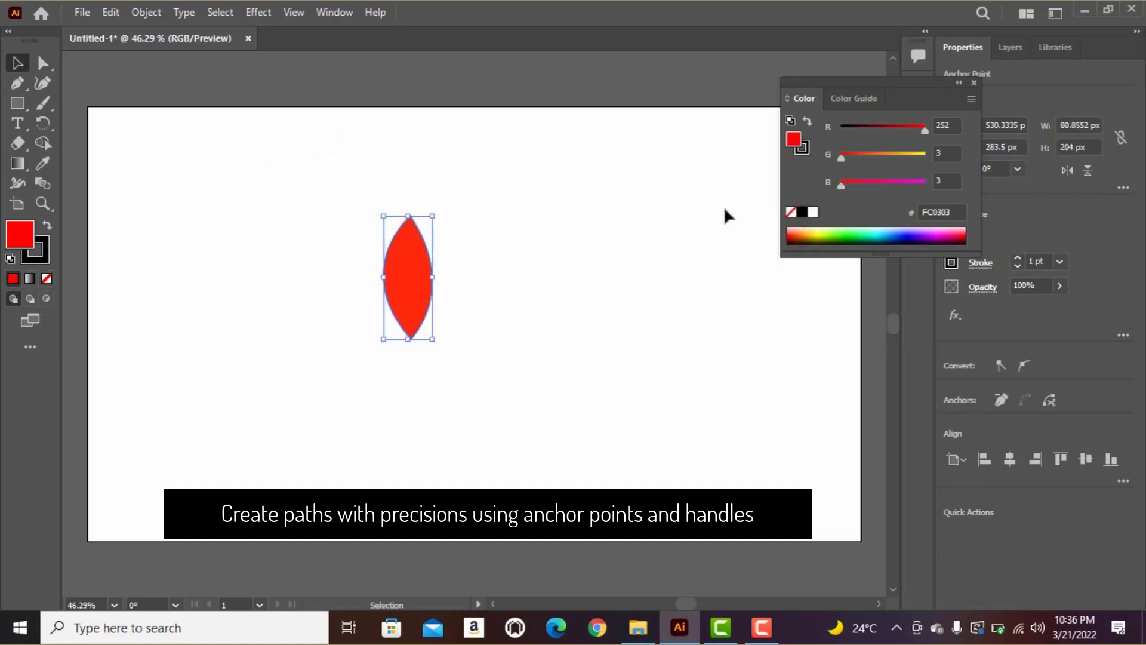
Step: Enlarge the red leaf shape from its upper-right corner and deselect it
{"action": "left_click", "coordinate": [425, 249]}
{"action": "left_click_drag", "start_coordinate": [433, 216], "coordinate": [459, 185]}
{"action": "left_click", "coordinate": [513, 244]}
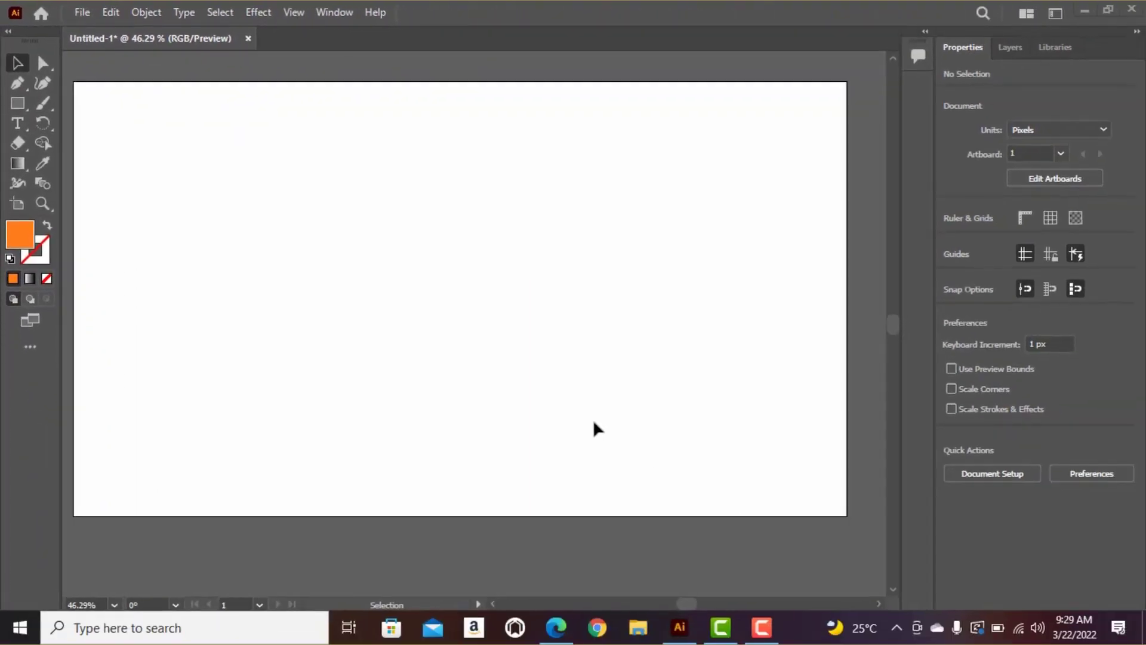
Step: Draw an orange rectangle about 236 by 221 px, with a polygon and a star to its right
{"action": "left_click", "coordinate": [18, 104]}
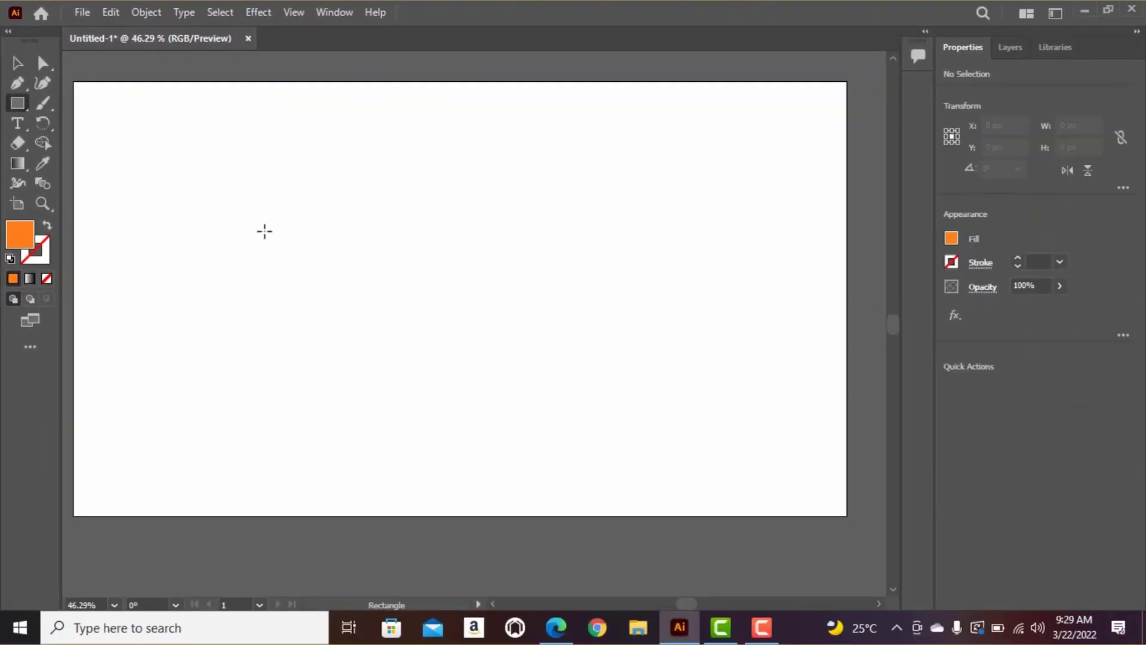
{"action": "left_click_drag", "start_coordinate": [239, 238], "coordinate": [354, 346]}
{"action": "left_click_drag", "start_coordinate": [18, 105], "coordinate": [96, 145]}
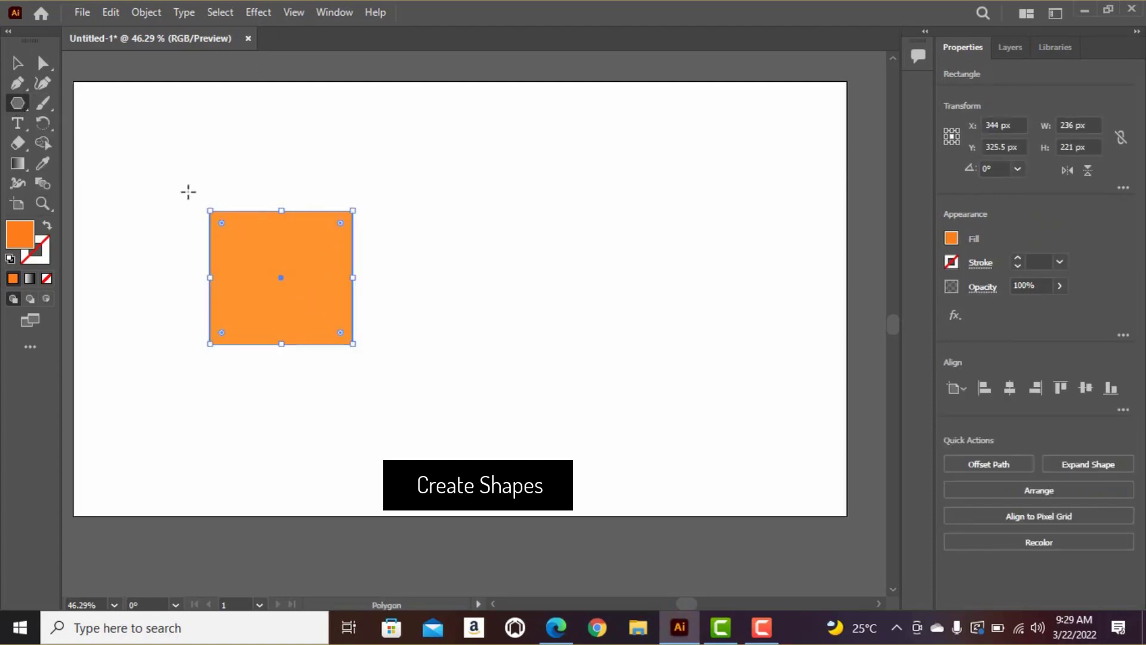
{"action": "left_click_drag", "start_coordinate": [464, 270], "coordinate": [409, 249]}
{"action": "left_click_drag", "start_coordinate": [13, 105], "coordinate": [89, 164]}
{"action": "left_click_drag", "start_coordinate": [697, 306], "coordinate": [622, 263]}
{"action": "left_click", "coordinate": [17, 63]}
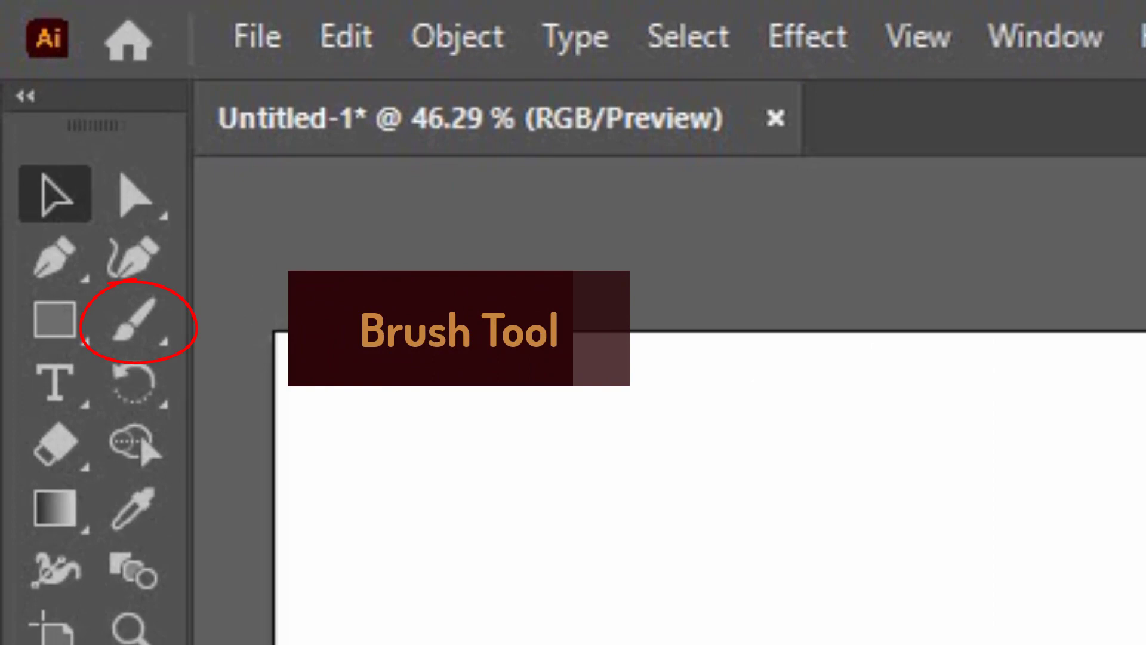
Step: Paint the letters "Ai" in orange with the Paintbrush using the thick dry-bristle brush
{"action": "left_click", "coordinate": [134, 320]}
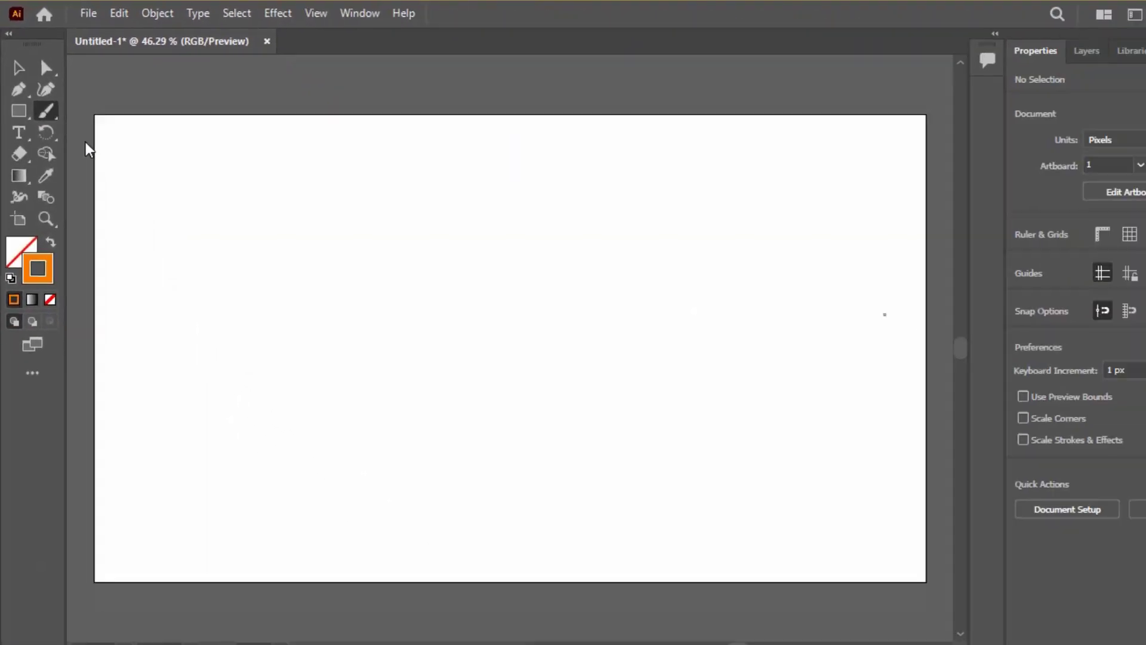
{"action": "left_click", "coordinate": [1065, 364]}
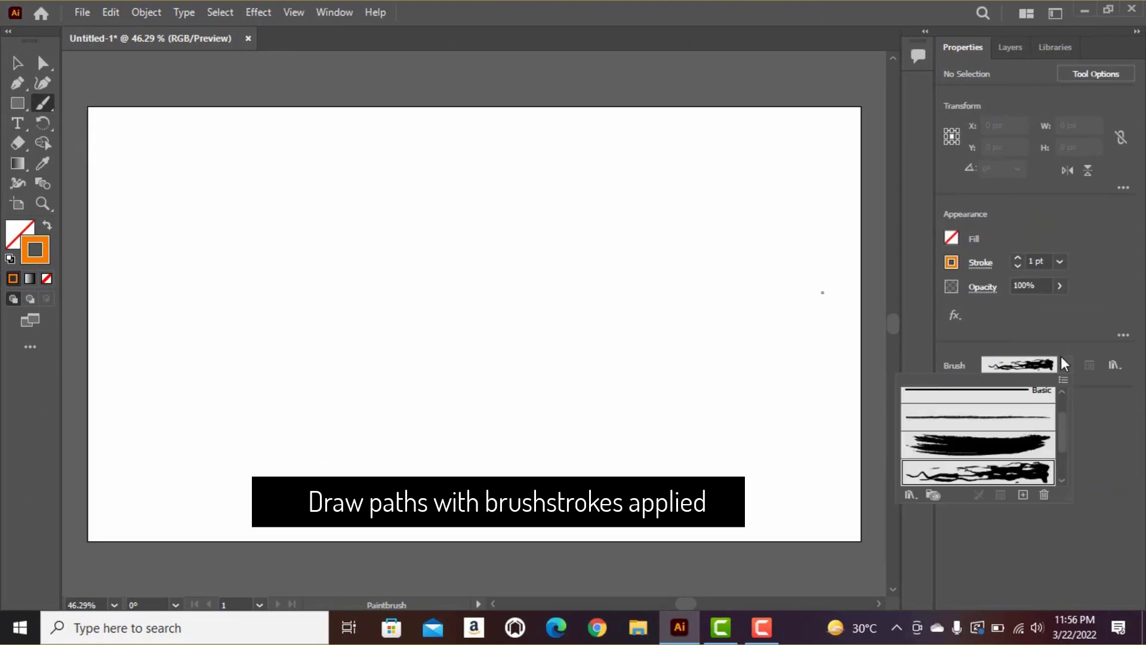
{"action": "left_click", "coordinate": [1007, 439]}
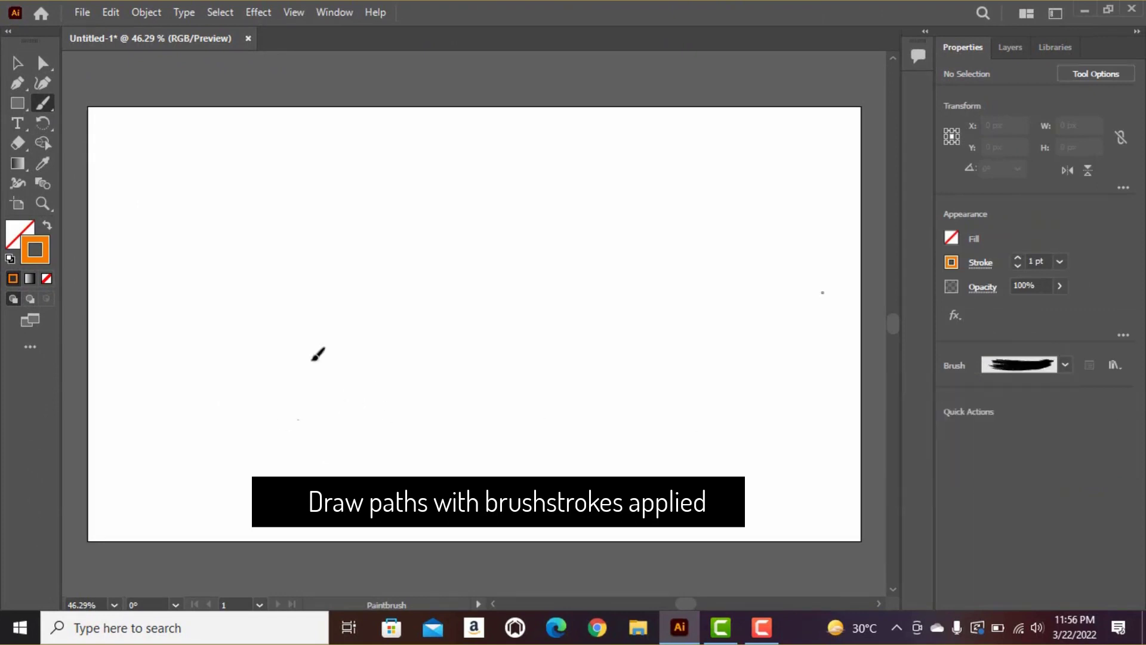
{"action": "left_click_drag", "start_coordinate": [451, 401], "coordinate": [454, 397]}
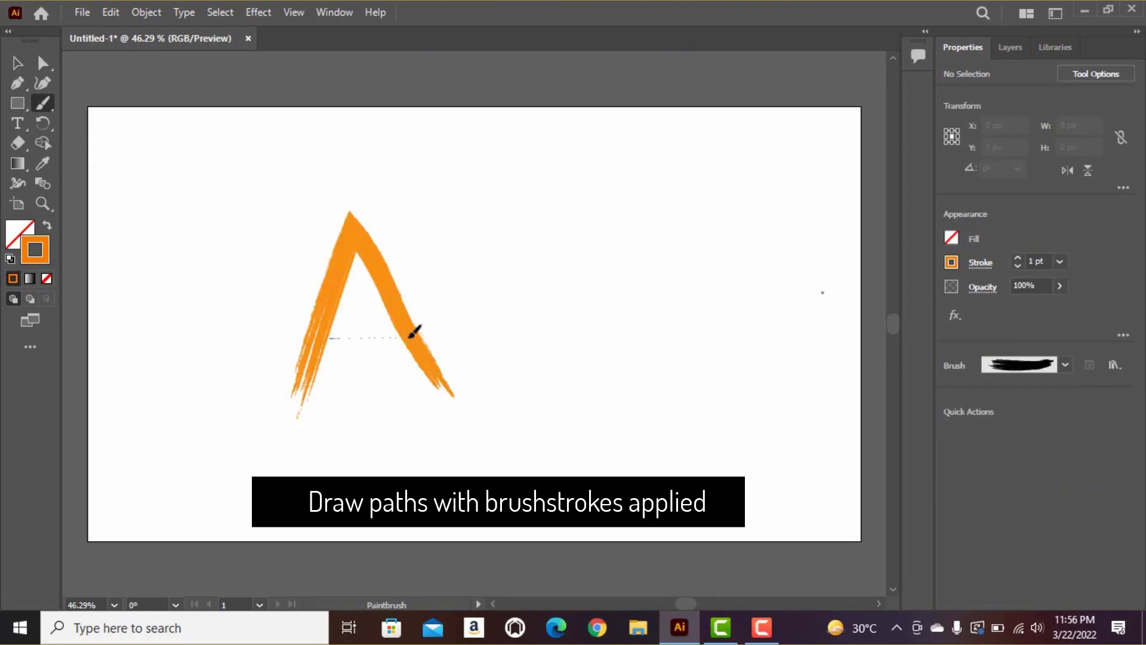
{"action": "left_click_drag", "start_coordinate": [410, 335], "coordinate": [412, 335]}
{"action": "left_click_drag", "start_coordinate": [464, 283], "coordinate": [465, 285]}
{"action": "left_click_drag", "start_coordinate": [454, 241], "coordinate": [465, 267]}
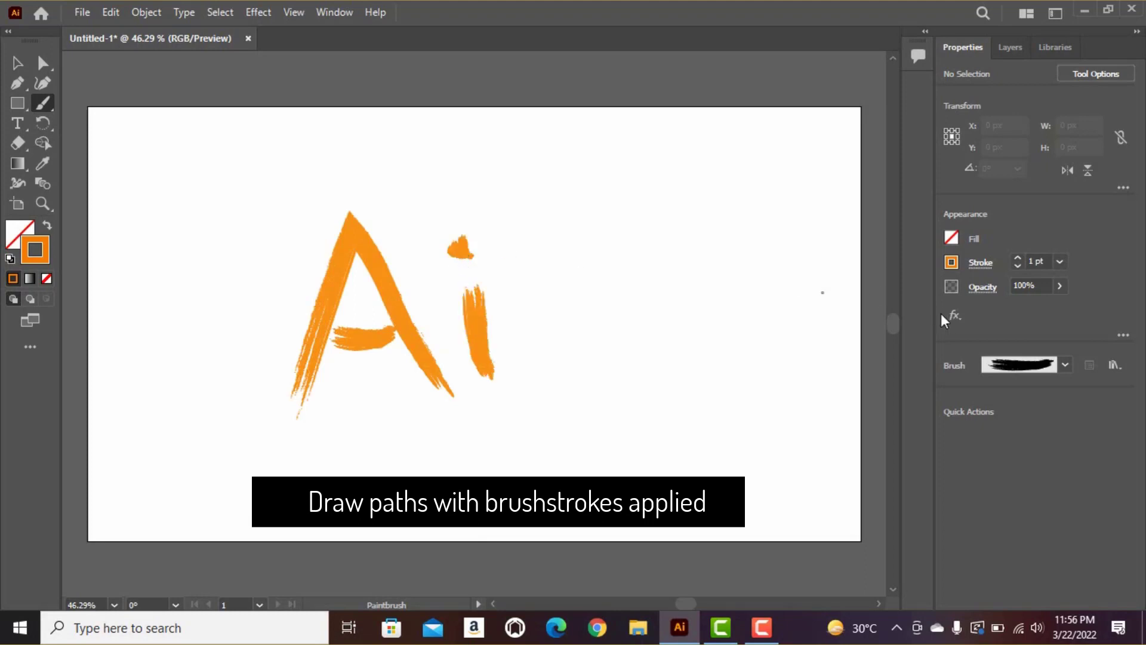
Step: Paint a rough square frame around the "Ai" letters with the ragged ink brush and shift the whole artwork to the right
{"action": "left_click", "coordinate": [1066, 366]}
{"action": "left_click", "coordinate": [1009, 475]}
{"action": "left_click", "coordinate": [729, 399]}
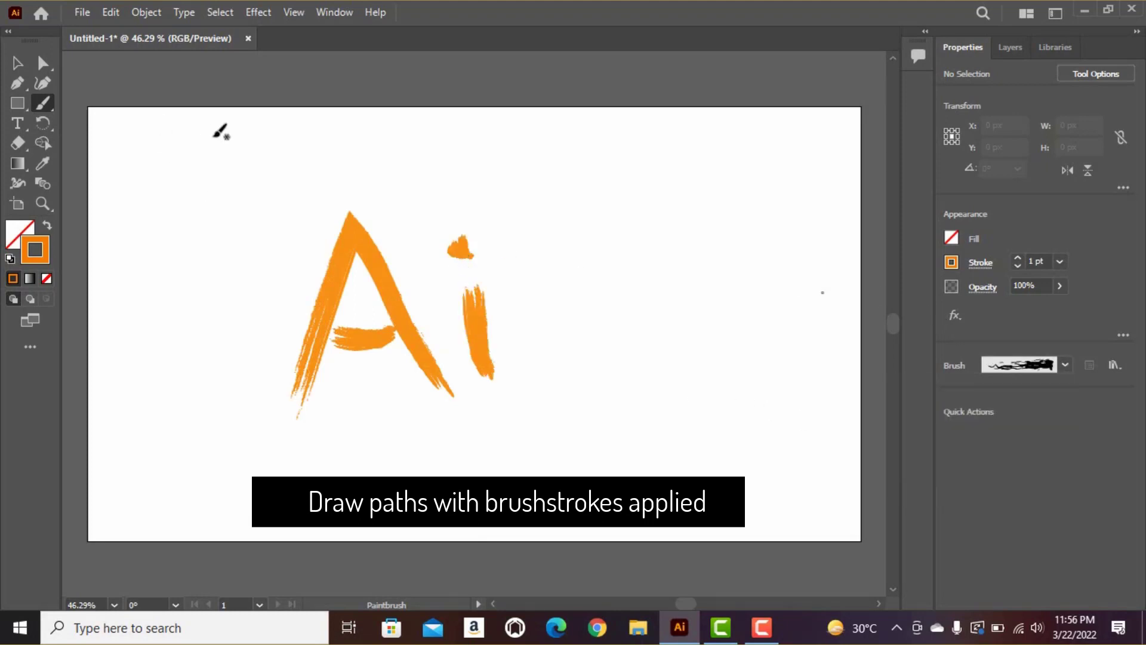
{"action": "mouse_move", "coordinate": [276, 172]}
{"action": "left_mouse_down"}
{"action": "mouse_move", "coordinate": [512, 168]}
{"action": "mouse_move", "coordinate": [539, 427]}
{"action": "left_mouse_up"}
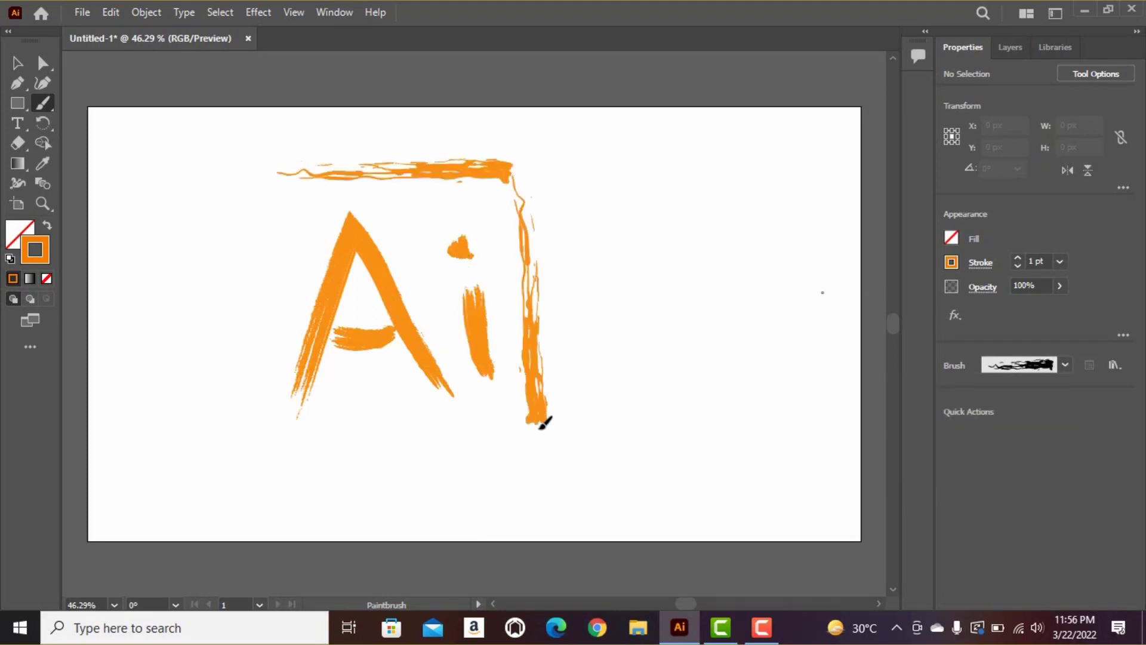
{"action": "left_click_drag", "start_coordinate": [338, 436], "coordinate": [242, 435]}
{"action": "left_click_drag", "start_coordinate": [273, 173], "coordinate": [274, 173]}
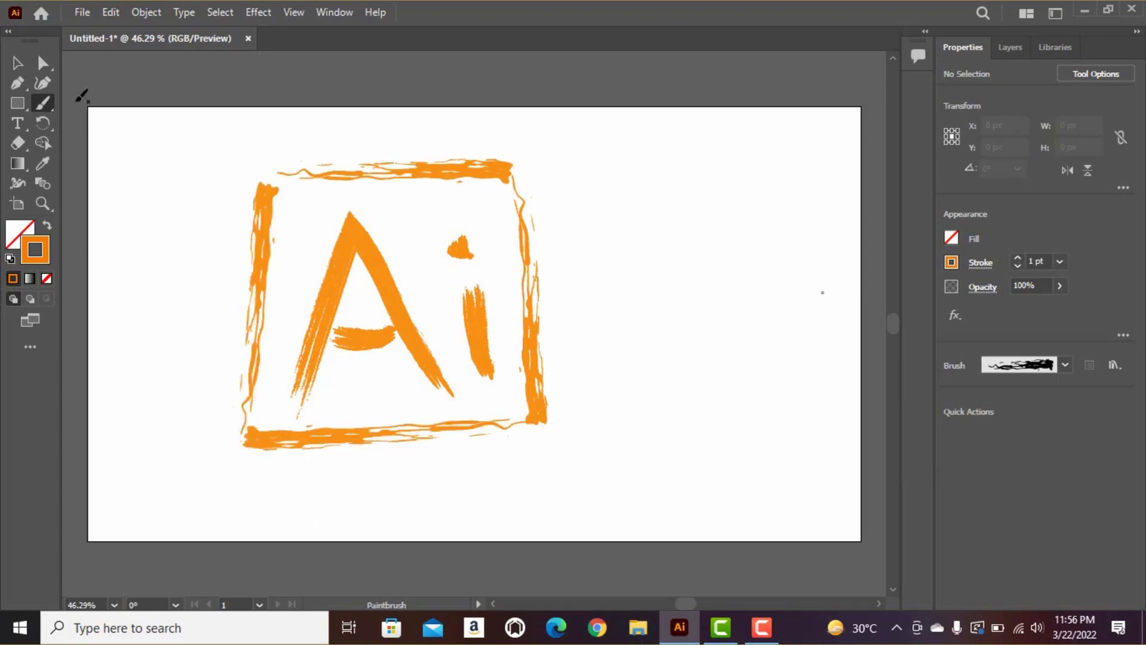
{"action": "left_click_drag", "start_coordinate": [208, 119], "coordinate": [567, 457]}
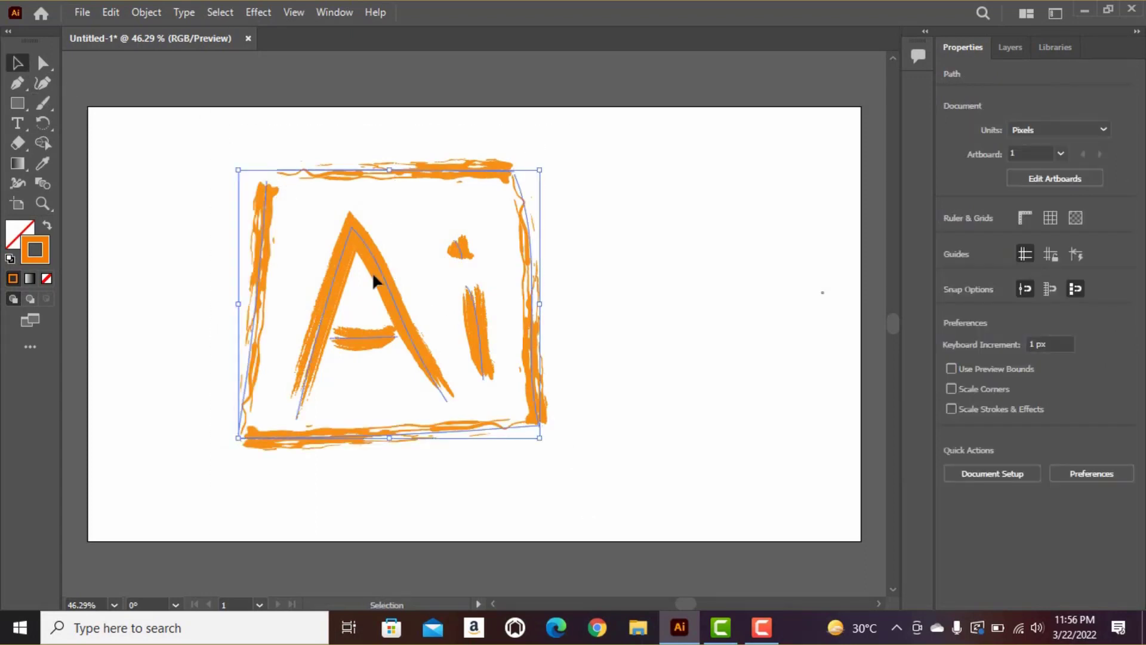
{"action": "left_click_drag", "start_coordinate": [372, 271], "coordinate": [444, 271]}
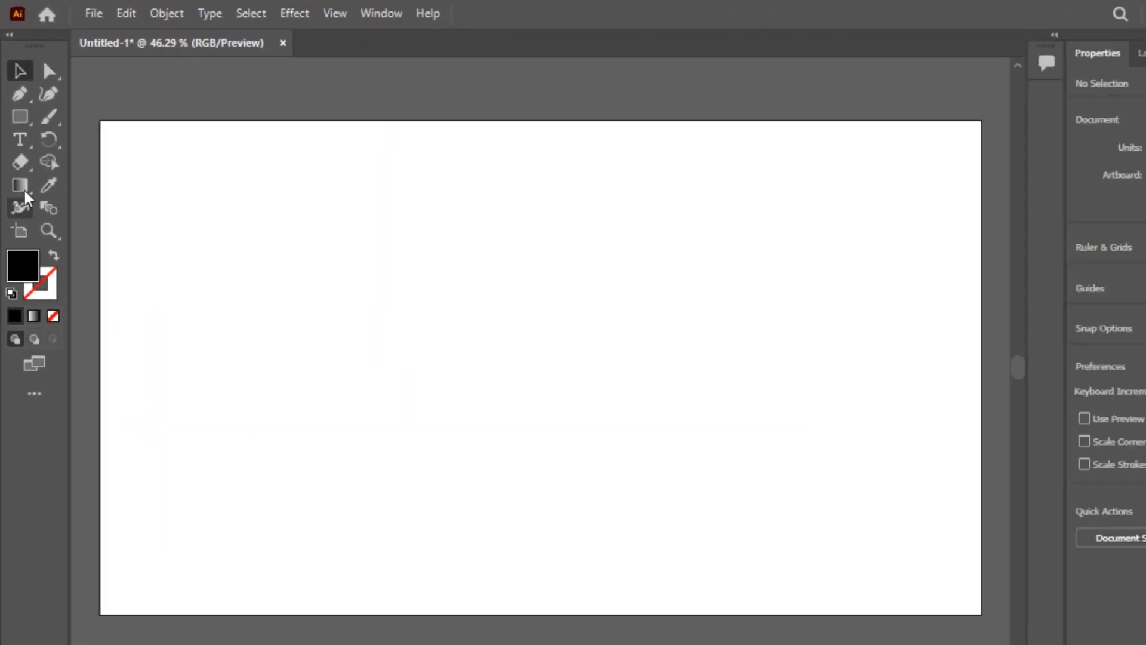
Step: Add the point text "Adobe Illustrator", enlarge it across the artboard and move it slightly left
{"action": "left_click", "coordinate": [48, 329]}
{"action": "left_click", "coordinate": [316, 312]}
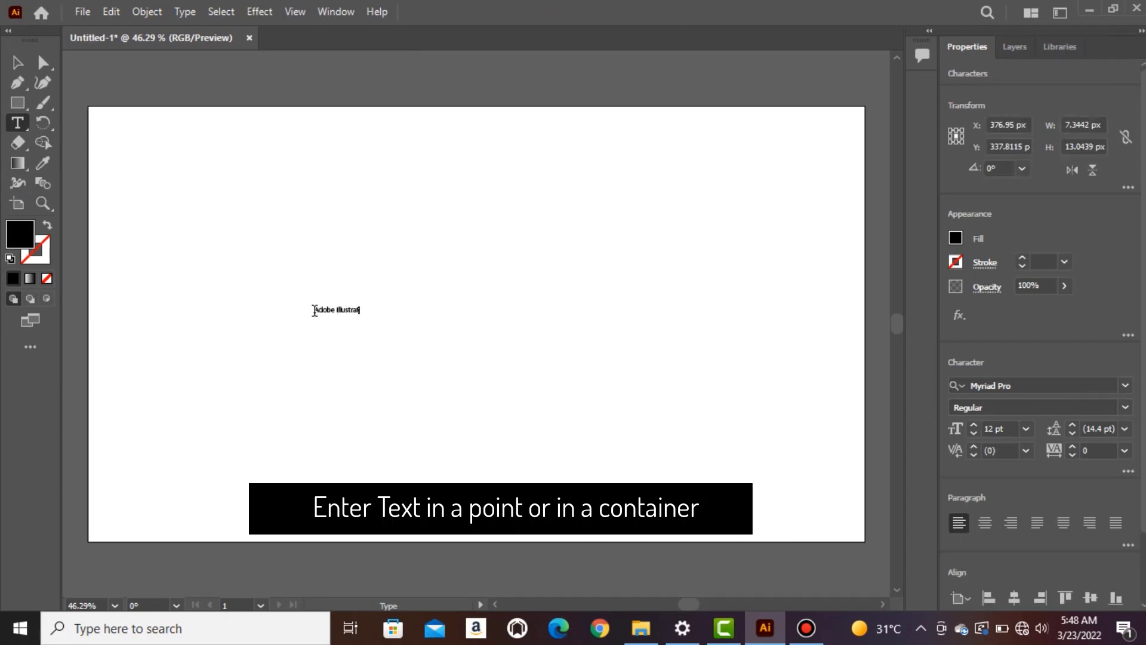
{"action": "left_click", "coordinate": [12, 62]}
{"action": "left_click_drag", "start_coordinate": [382, 326], "coordinate": [739, 471]}
{"action": "left_click_drag", "start_coordinate": [621, 348], "coordinate": [575, 342]}
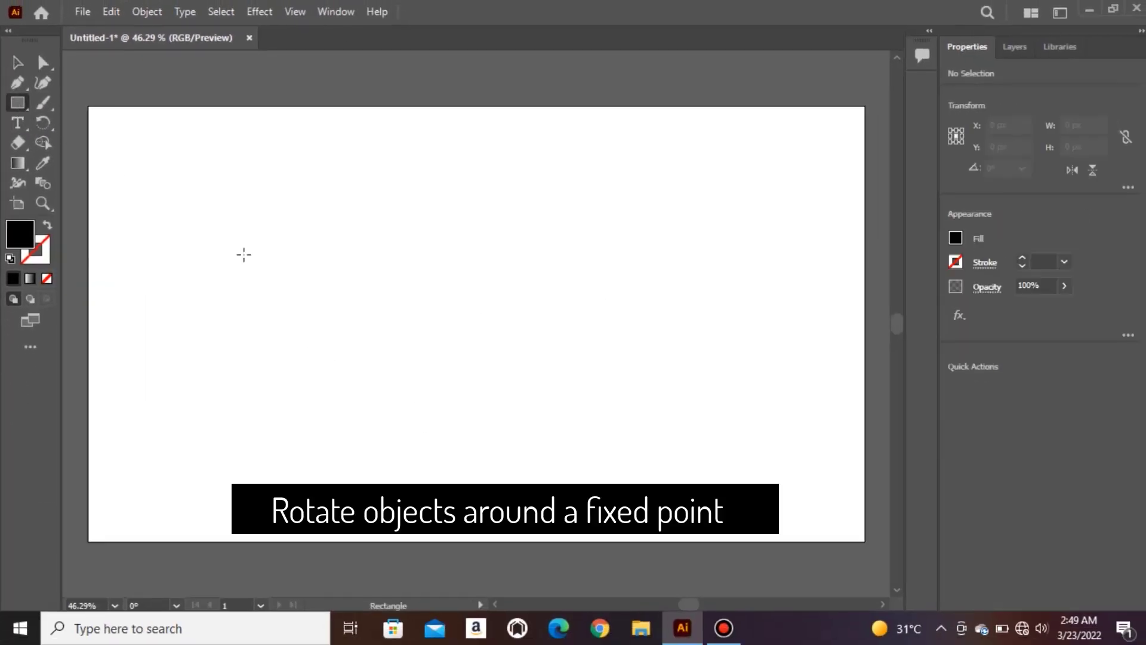
Step: Draw a black rectangle about 300 by 256 px and rotate it clockwise around its centre with the Rotate tool
{"action": "key", "text": "m"}
{"action": "mouse_move", "coordinate": [262, 243]}
{"action": "left_mouse_down"}
{"action": "mouse_move", "coordinate": [375, 350]}
{"action": "mouse_move", "coordinate": [448, 399]}
{"action": "left_mouse_up"}
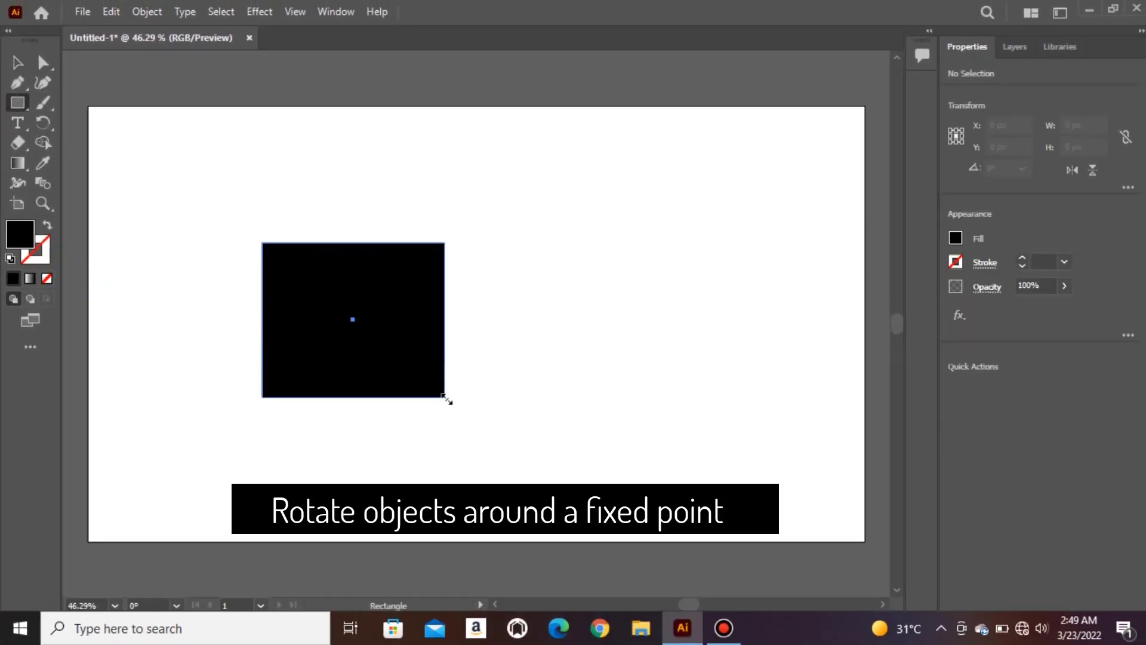
{"action": "left_click", "coordinate": [44, 125]}
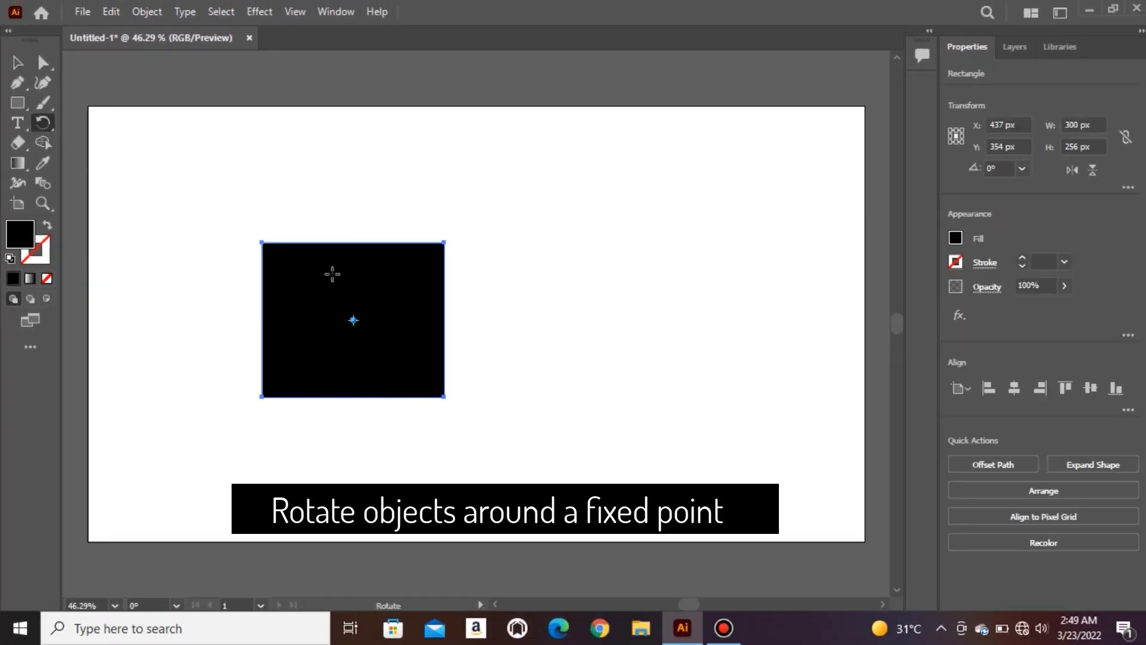
{"action": "left_click_drag", "start_coordinate": [332, 274], "coordinate": [379, 281]}
{"action": "left_click", "coordinate": [15, 64]}
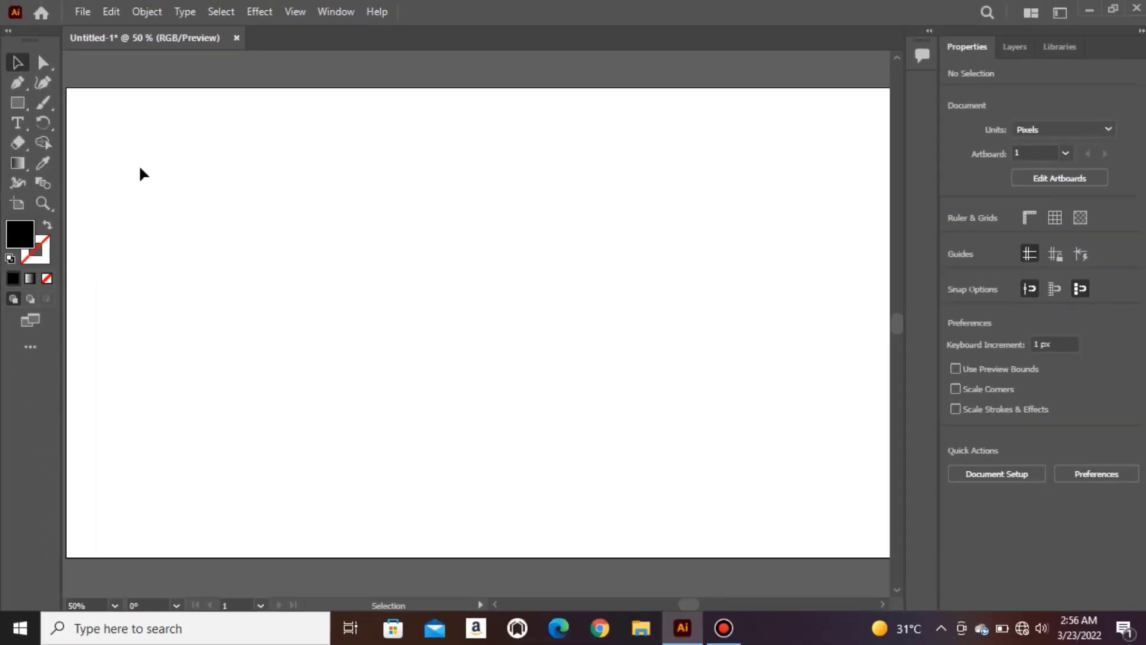
Step: Draw a black rectangle about 603 by 268 px and remove its upper-left part with the Eraser tool
{"action": "left_click", "coordinate": [18, 102]}
{"action": "left_click_drag", "start_coordinate": [274, 209], "coordinate": [669, 384]}
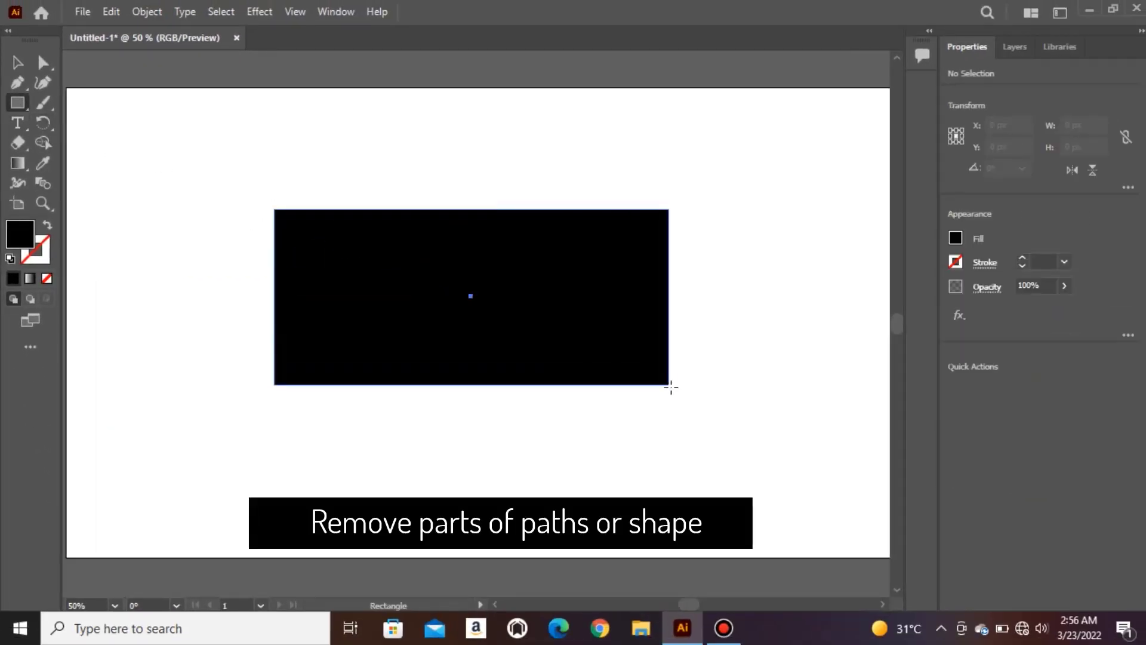
{"action": "left_click", "coordinate": [18, 143]}
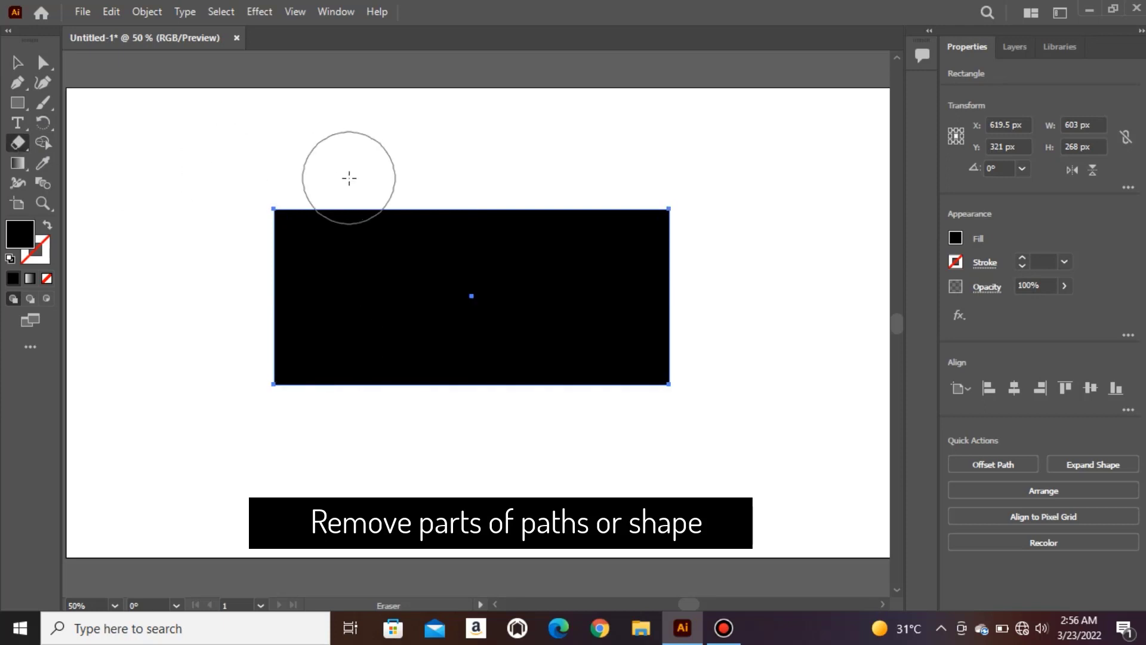
{"action": "mouse_move", "coordinate": [349, 177]}
{"action": "left_mouse_down"}
{"action": "mouse_move", "coordinate": [322, 307]}
{"action": "mouse_move", "coordinate": [457, 226]}
{"action": "mouse_move", "coordinate": [695, 333]}
{"action": "mouse_move", "coordinate": [639, 271]}
{"action": "mouse_move", "coordinate": [585, 317]}
{"action": "mouse_move", "coordinate": [456, 340]}
{"action": "mouse_move", "coordinate": [243, 333]}
{"action": "mouse_move", "coordinate": [271, 322]}
{"action": "left_mouse_up"}
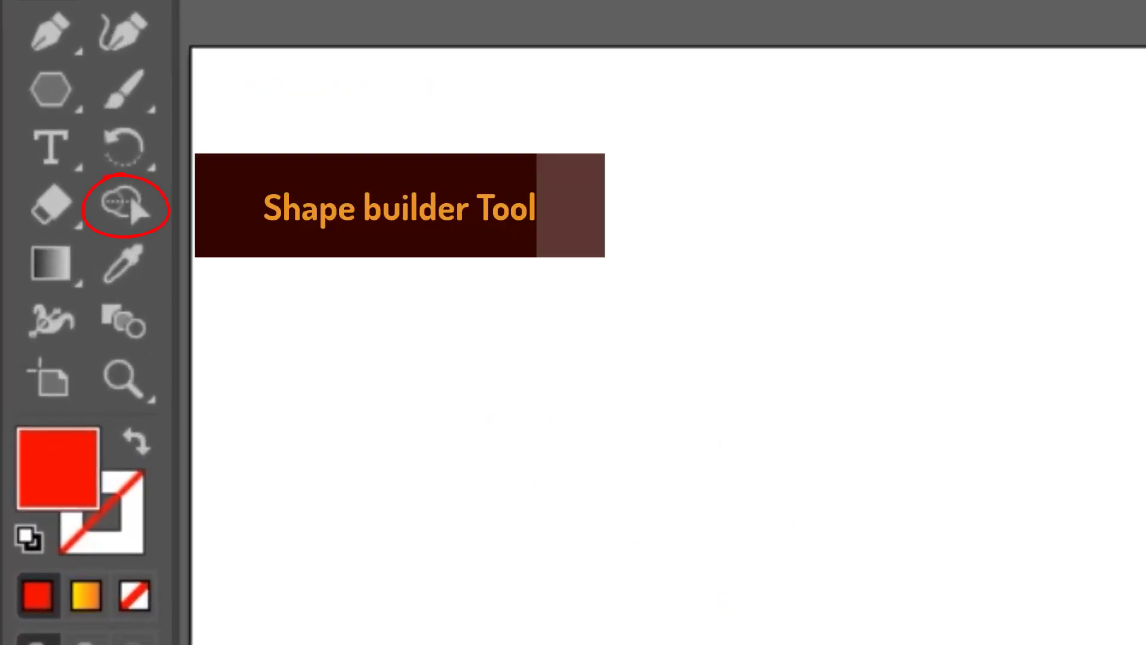
Step: Draw a red triangle about 253 by 220 px and a red rectangle about 247 by 184 px just below it
{"action": "left_click", "coordinate": [62, 91]}
{"action": "left_click_drag", "start_coordinate": [796, 450], "coordinate": [959, 582]}
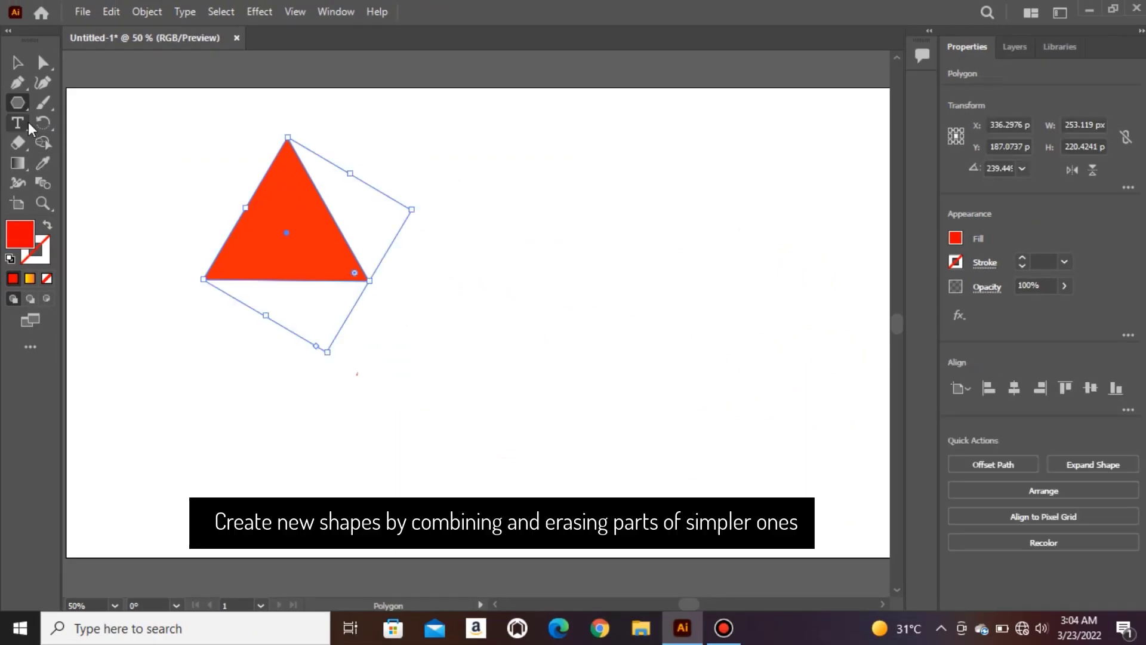
{"action": "left_click", "coordinate": [24, 99]}
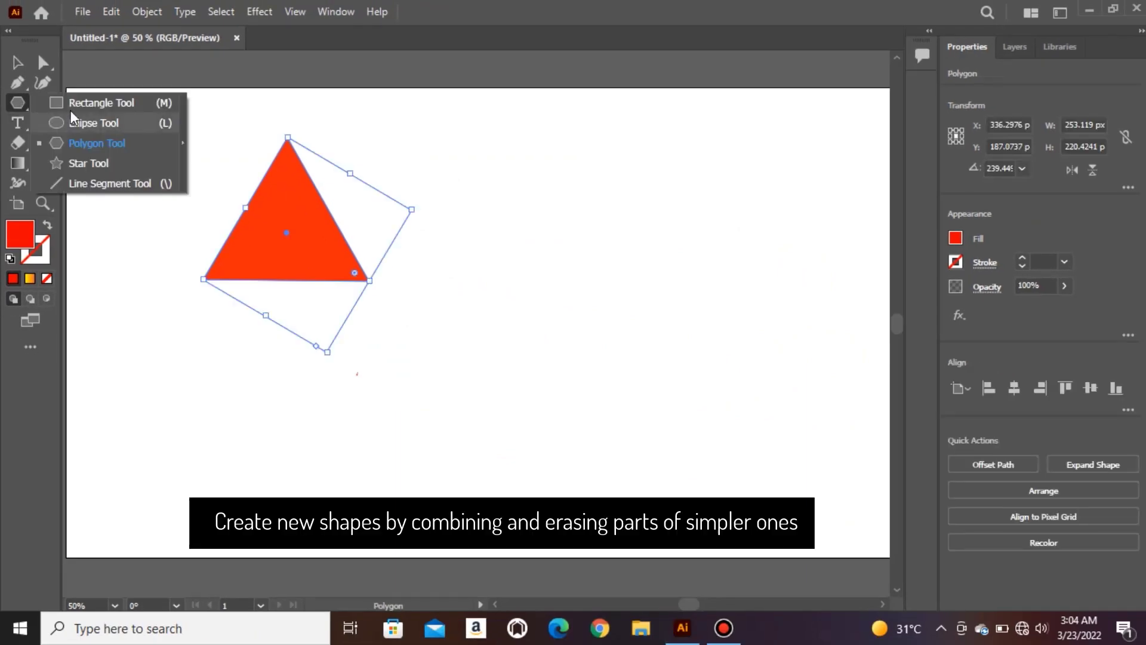
{"action": "left_click", "coordinate": [95, 103]}
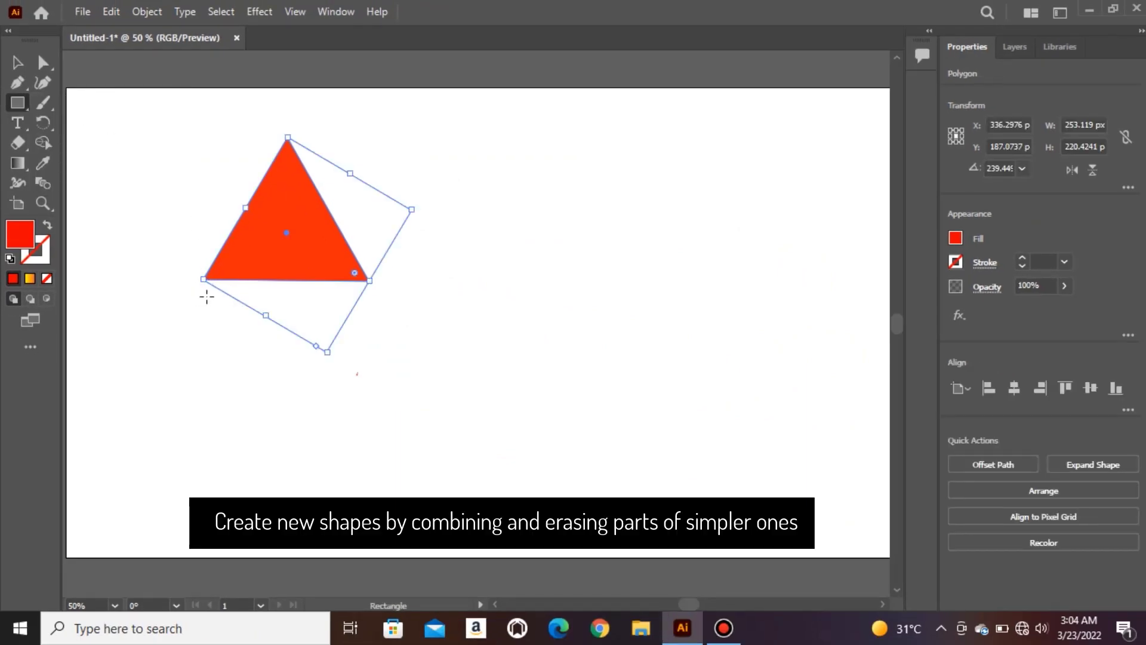
{"action": "left_click_drag", "start_coordinate": [206, 297], "coordinate": [369, 416]}
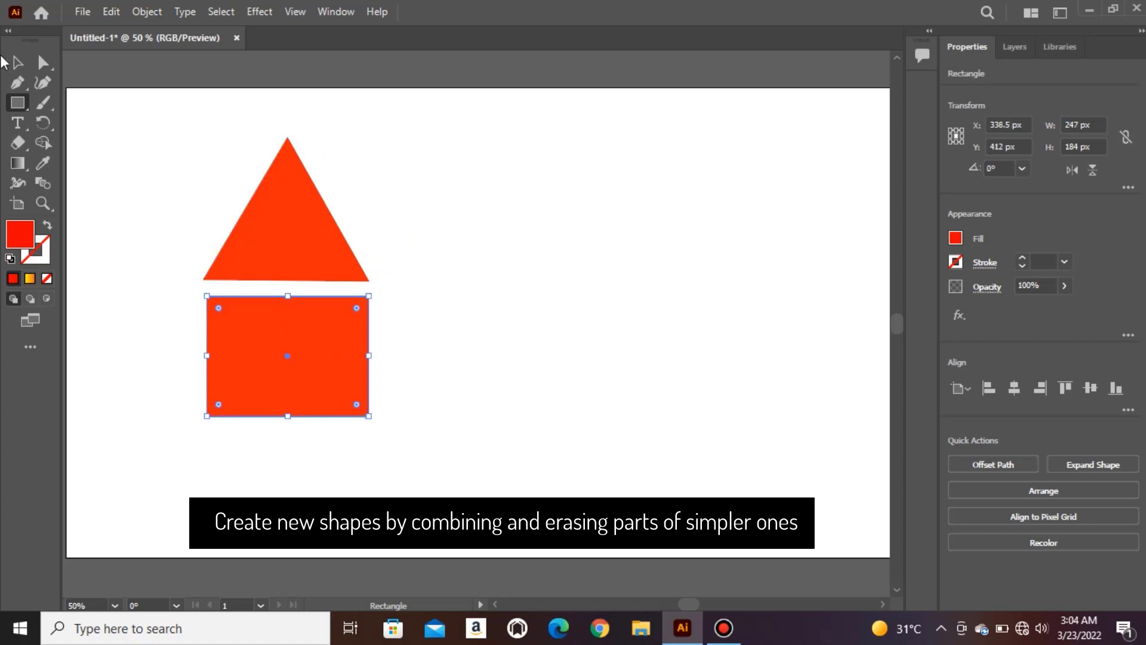
Step: Move the rectangle up against the triangle's base and merge both into one house shape with the Shape Builder tool
{"action": "left_click_drag", "start_coordinate": [237, 318], "coordinate": [241, 316]}
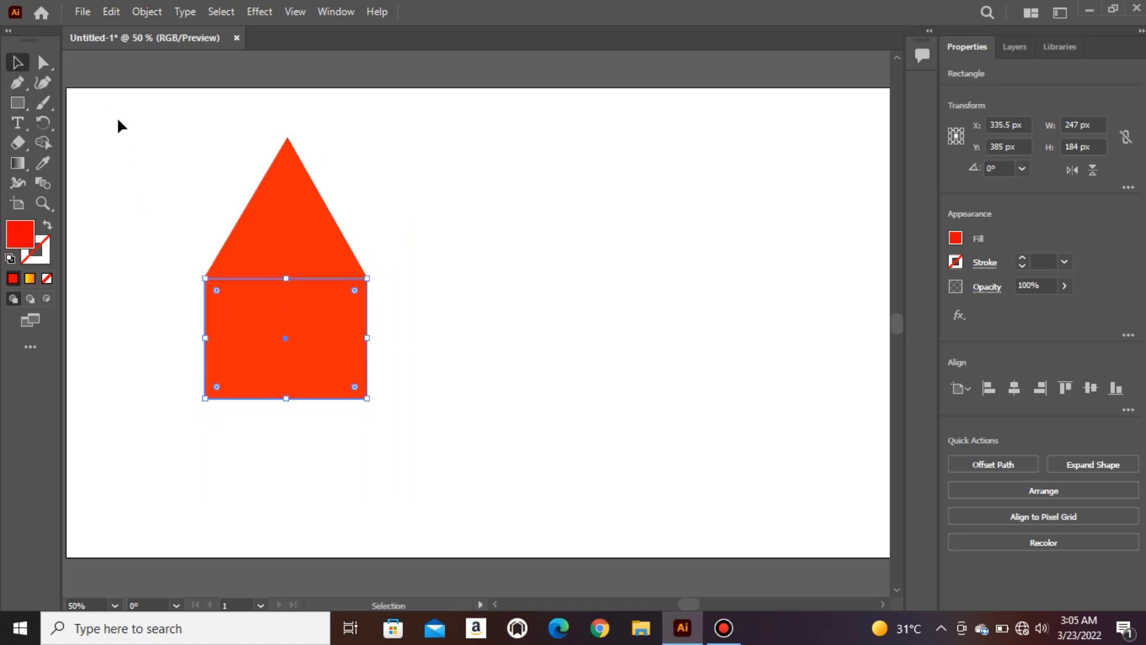
{"action": "left_click_drag", "start_coordinate": [117, 120], "coordinate": [280, 227]}
{"action": "key", "text": "shift+m"}
{"action": "key", "text": "v"}
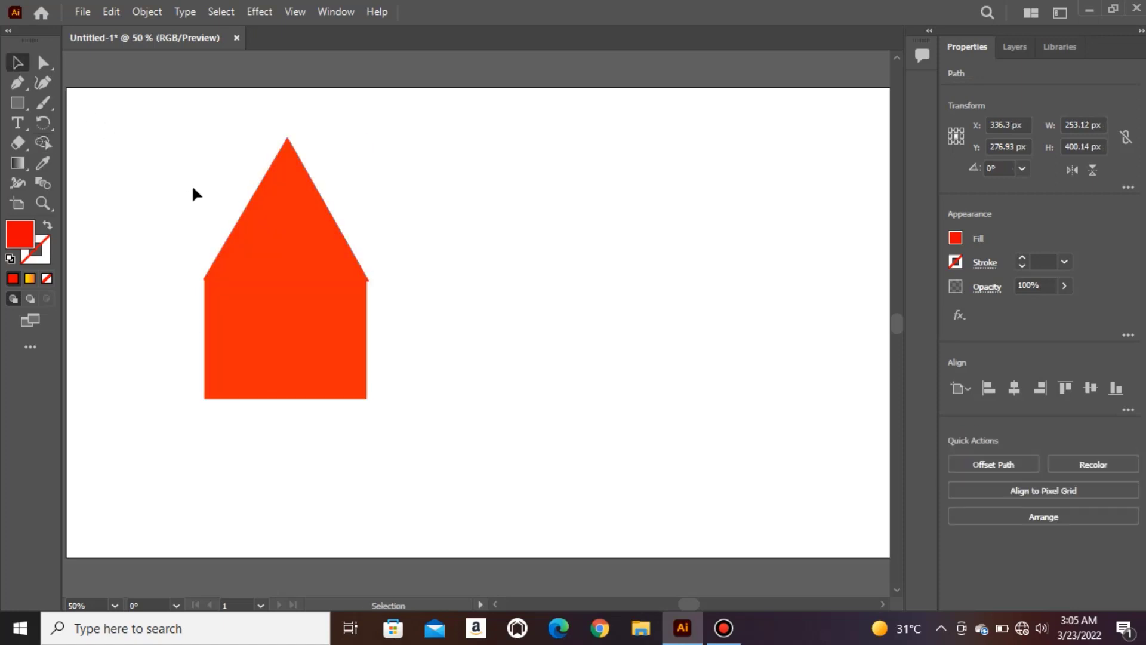
{"action": "left_click", "coordinate": [192, 184]}
{"action": "left_click_drag", "start_coordinate": [264, 315], "coordinate": [270, 265]}
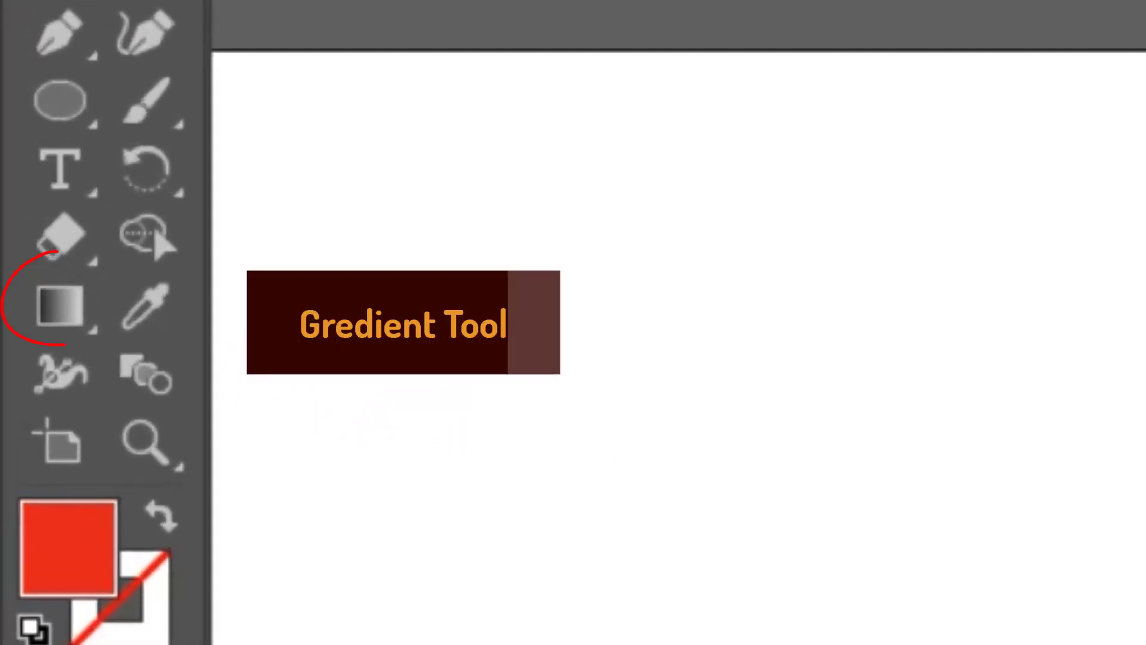
Step: Draw a red circle about 337 px in diameter in the middle of the artboard
{"action": "left_click", "coordinate": [60, 102]}
{"action": "mouse_move", "coordinate": [307, 231]}
{"action": "left_mouse_down"}
{"action": "mouse_move", "coordinate": [470, 363]}
{"action": "mouse_move", "coordinate": [528, 451]}
{"action": "left_mouse_up"}
{"action": "left_click", "coordinate": [17, 60]}
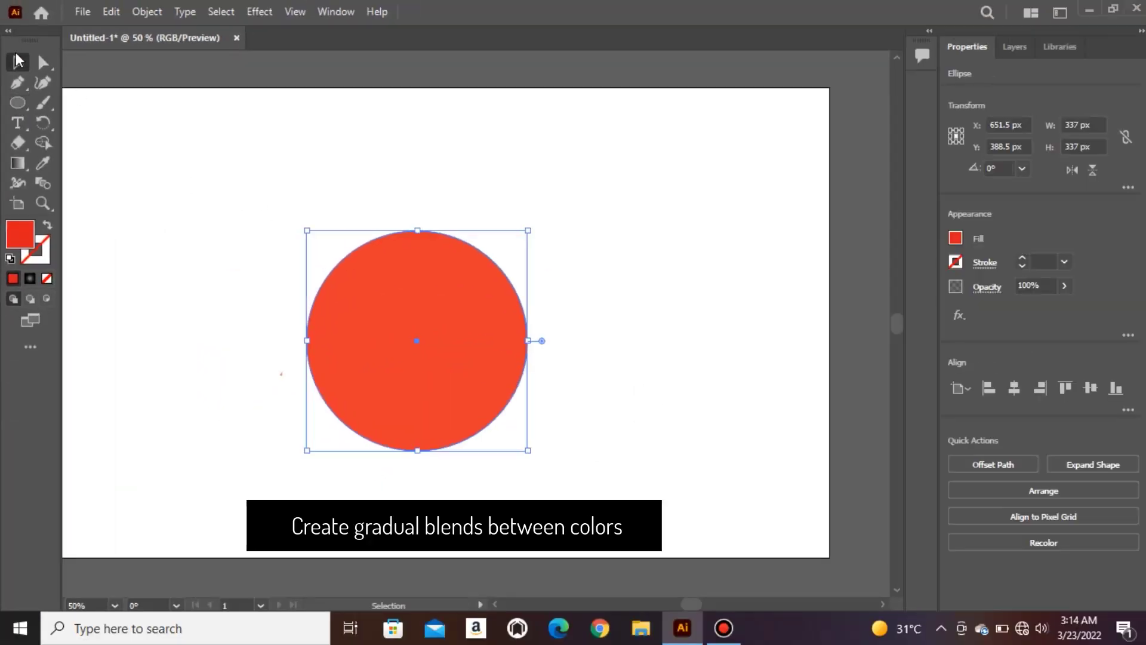
Step: Fill the circle with a black-and-white radial gradient, shift its highlight towards the upper left and shorten the black falloff
{"action": "left_click", "coordinate": [16, 162]}
{"action": "left_click", "coordinate": [1019, 387]}
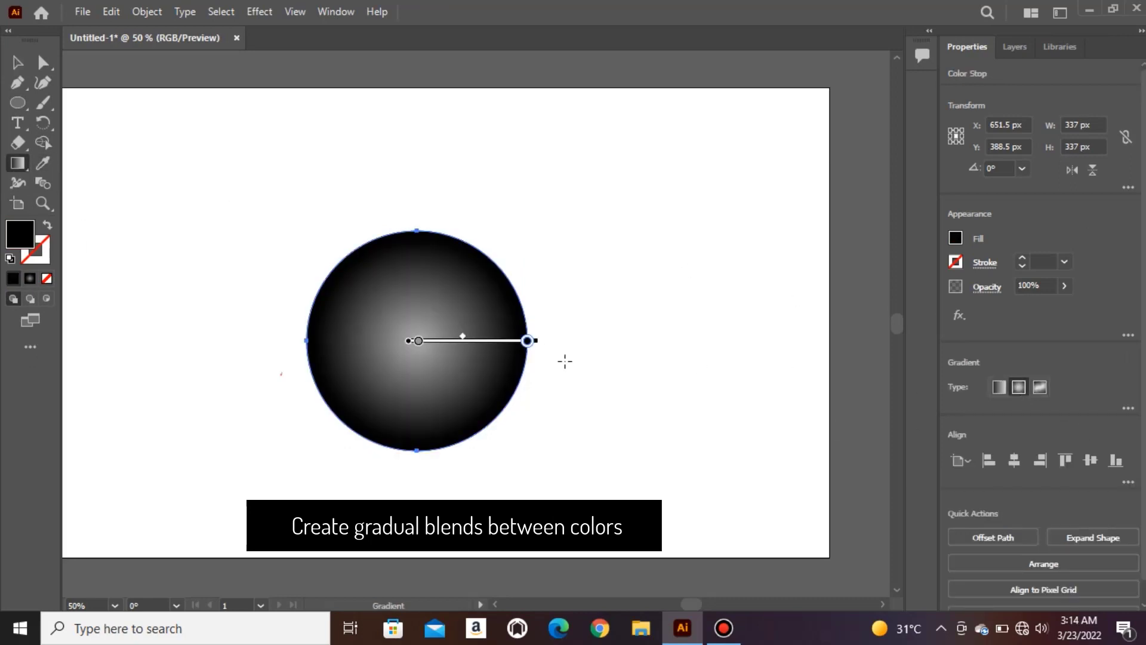
{"action": "left_click_drag", "start_coordinate": [447, 325], "coordinate": [440, 296]}
{"action": "left_click_drag", "start_coordinate": [515, 304], "coordinate": [494, 304]}
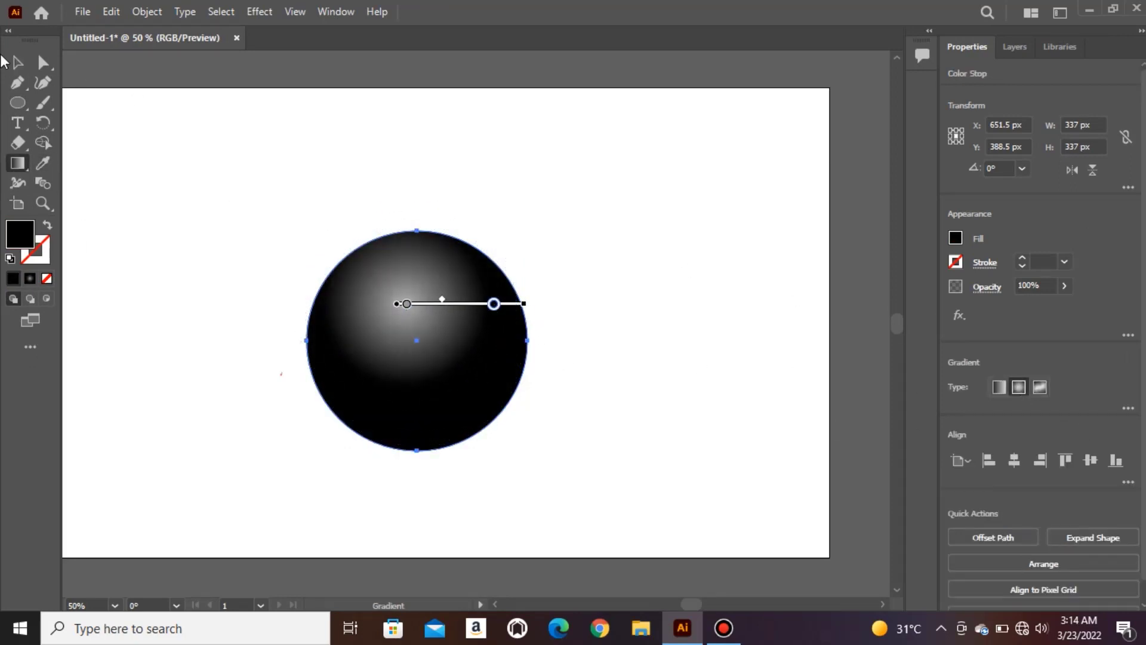
{"action": "left_click", "coordinate": [17, 62]}
{"action": "left_click", "coordinate": [250, 206]}
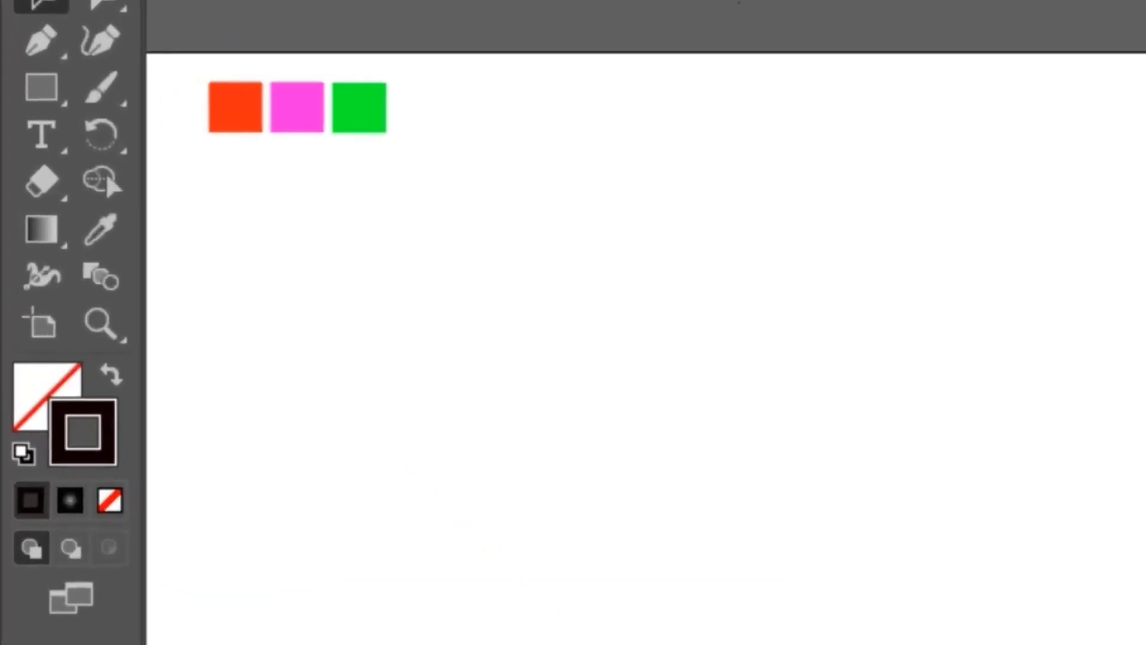
Step: Draw three unfilled, black-outlined squares of about 219, 219 and 225 px in a row below the colour samples
{"action": "left_click", "coordinate": [42, 88]}
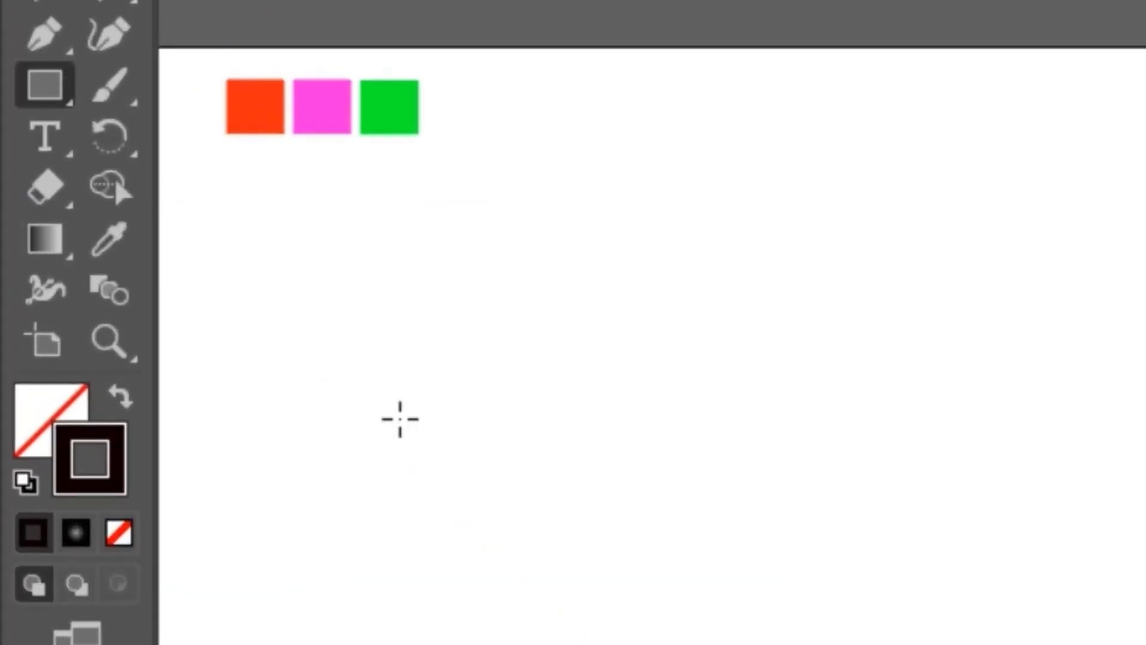
{"action": "left_click_drag", "start_coordinate": [308, 341], "coordinate": [501, 514]}
{"action": "left_click_drag", "start_coordinate": [349, 392], "coordinate": [452, 508]}
{"action": "mouse_move", "coordinate": [516, 274]}
{"action": "left_mouse_down"}
{"action": "mouse_move", "coordinate": [749, 491]}
{"action": "mouse_move", "coordinate": [753, 510]}
{"action": "left_mouse_up"}
{"action": "left_click_drag", "start_coordinate": [834, 271], "coordinate": [1079, 514]}
Step: Copy the red, pink and green sample colours onto the first, second and third squares respectively with the Eyedropper tool
{"action": "left_click_drag", "start_coordinate": [219, 225], "coordinate": [64, 212]}
{"action": "left_click", "coordinate": [42, 163]}
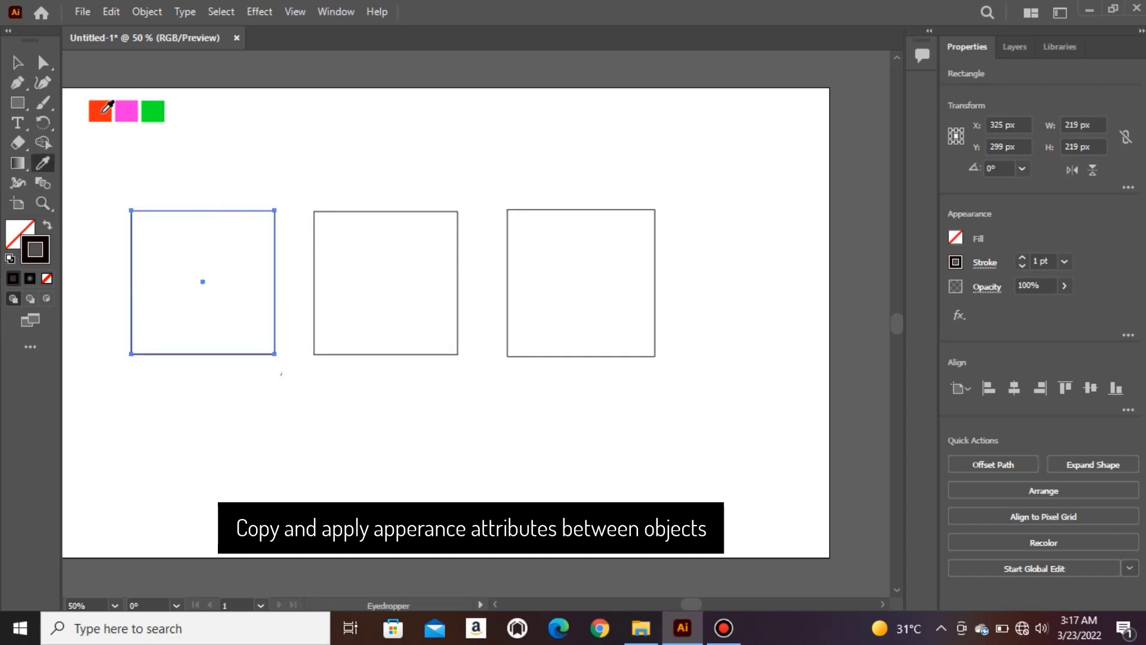
{"action": "left_click", "coordinate": [100, 111]}
{"action": "key", "text": "v"}
{"action": "left_click", "coordinate": [345, 214]}
{"action": "key", "text": "i"}
{"action": "left_click", "coordinate": [126, 111]}
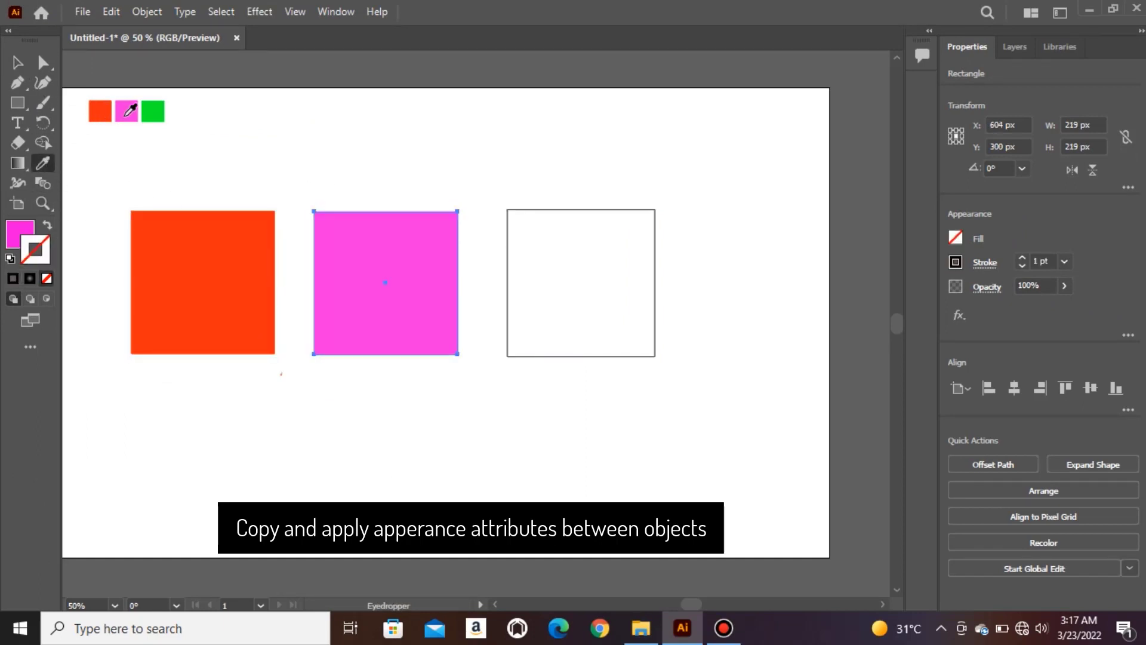
{"action": "key", "text": "v"}
{"action": "left_click", "coordinate": [536, 209]}
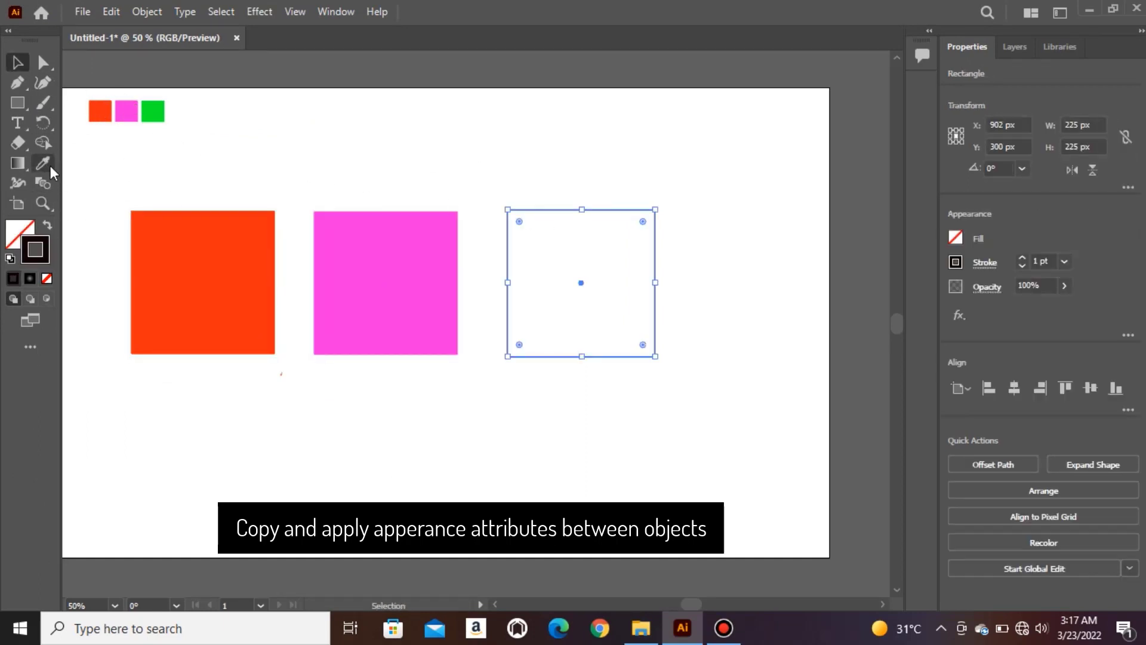
{"action": "left_click", "coordinate": [48, 166]}
{"action": "left_click", "coordinate": [152, 112]}
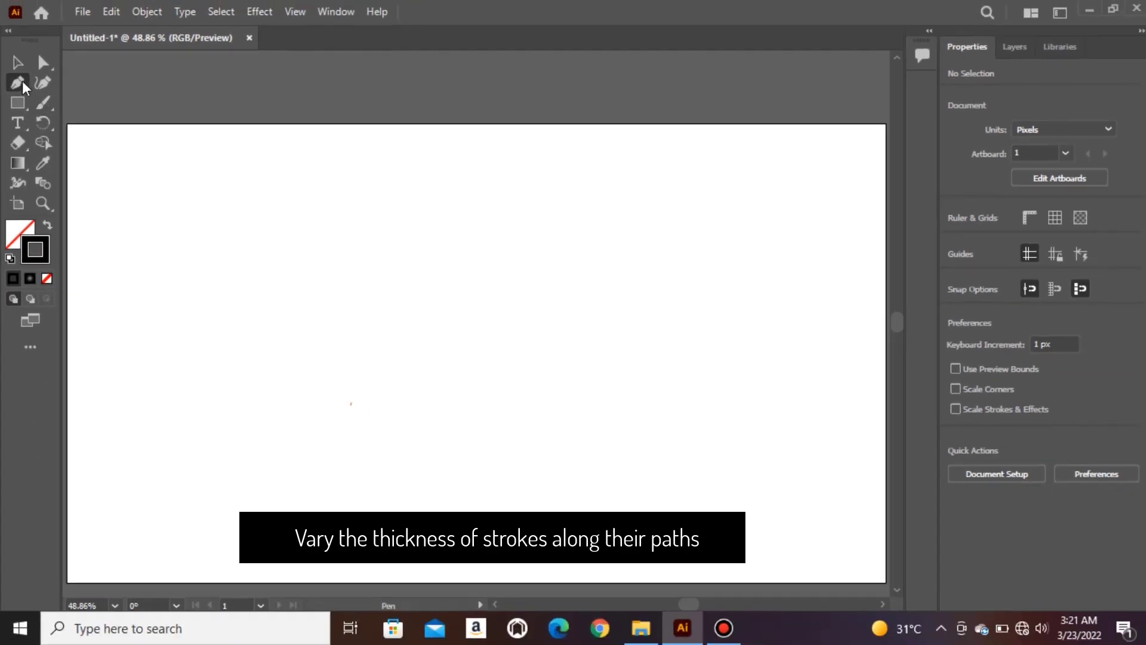
Step: Draw a horizontal straight line with the Pen tool and widen its middle to about 229 pt with the Width tool
{"action": "left_click", "coordinate": [243, 318]}
{"action": "left_click", "coordinate": [623, 318]}
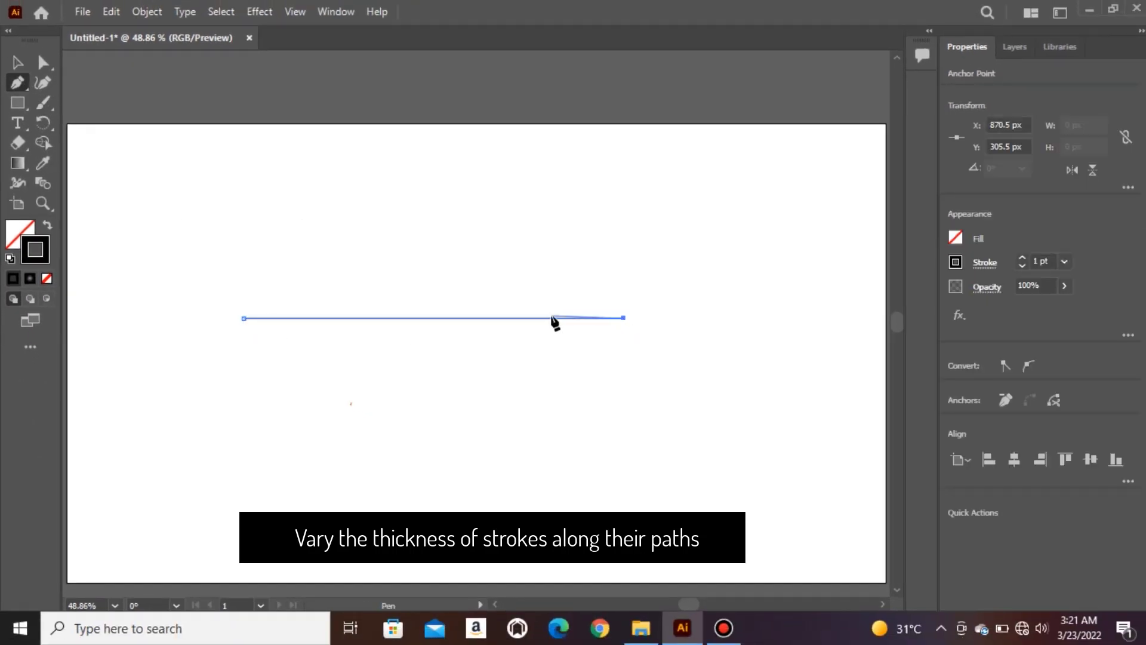
{"action": "left_click", "coordinate": [18, 182]}
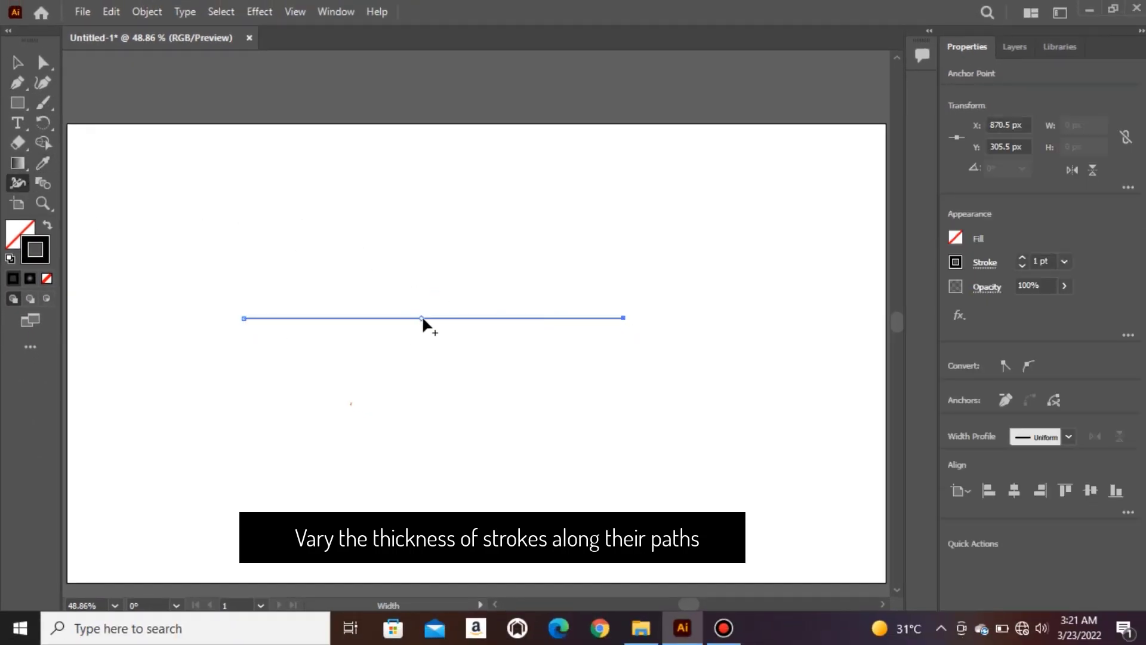
{"action": "left_click_drag", "start_coordinate": [421, 318], "coordinate": [426, 245]}
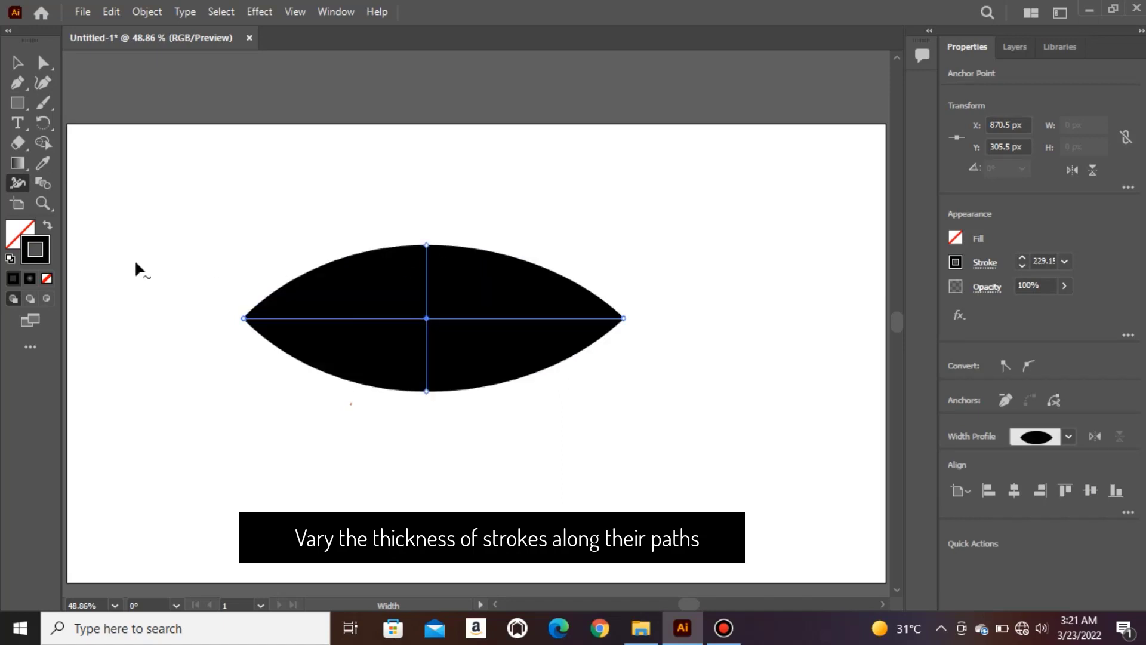
Step: Set the leaf shape's stroke colour to green #03DB03 and rotate the leaf clockwise to an upright position
{"action": "double_click", "coordinate": [35, 250]}
{"action": "left_click", "coordinate": [538, 261]}
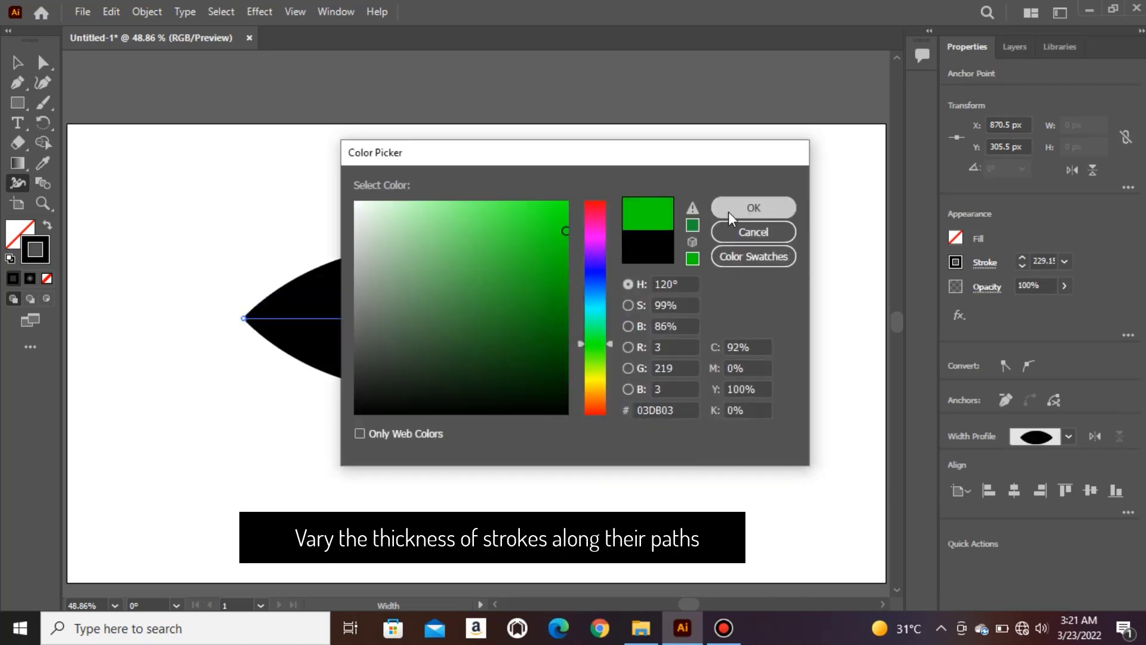
{"action": "left_click", "coordinate": [731, 209]}
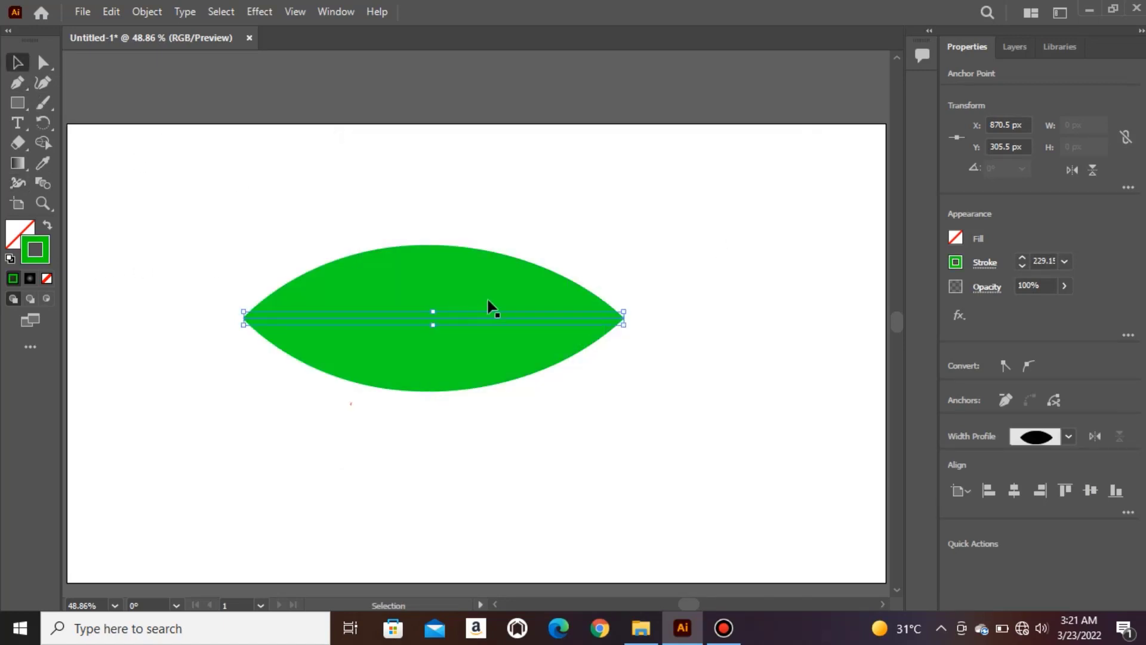
{"action": "left_click_drag", "start_coordinate": [629, 324], "coordinate": [427, 512]}
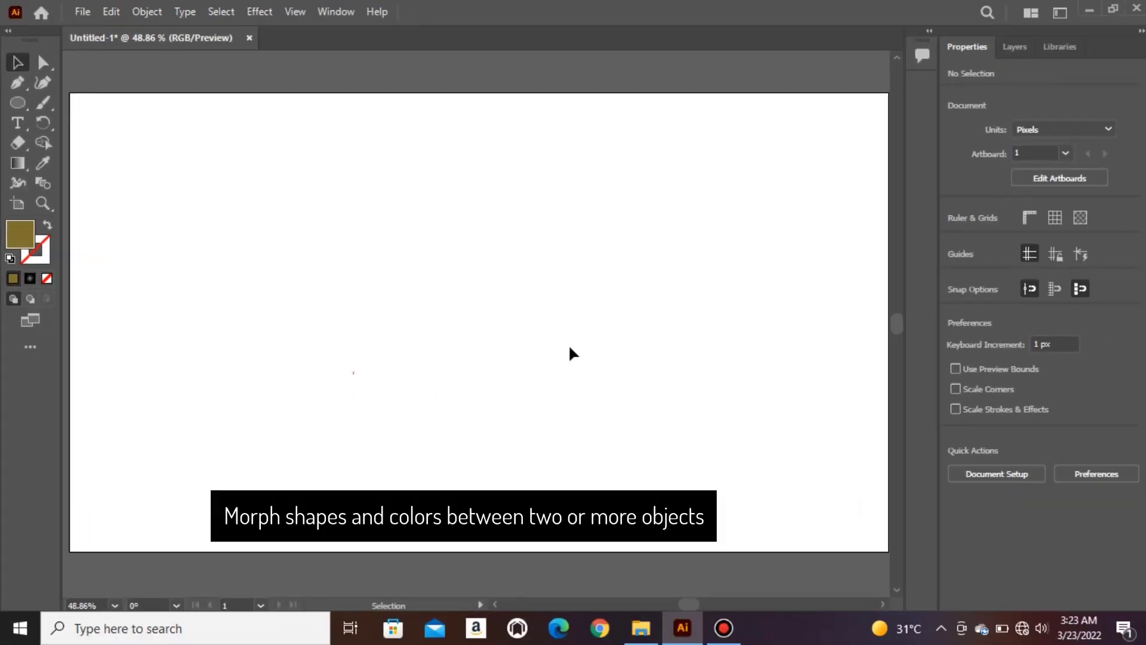
Step: Draw an olive circle about 138 px in diameter and place a copy of it near the artboard's opposite side
{"action": "key", "text": "l"}
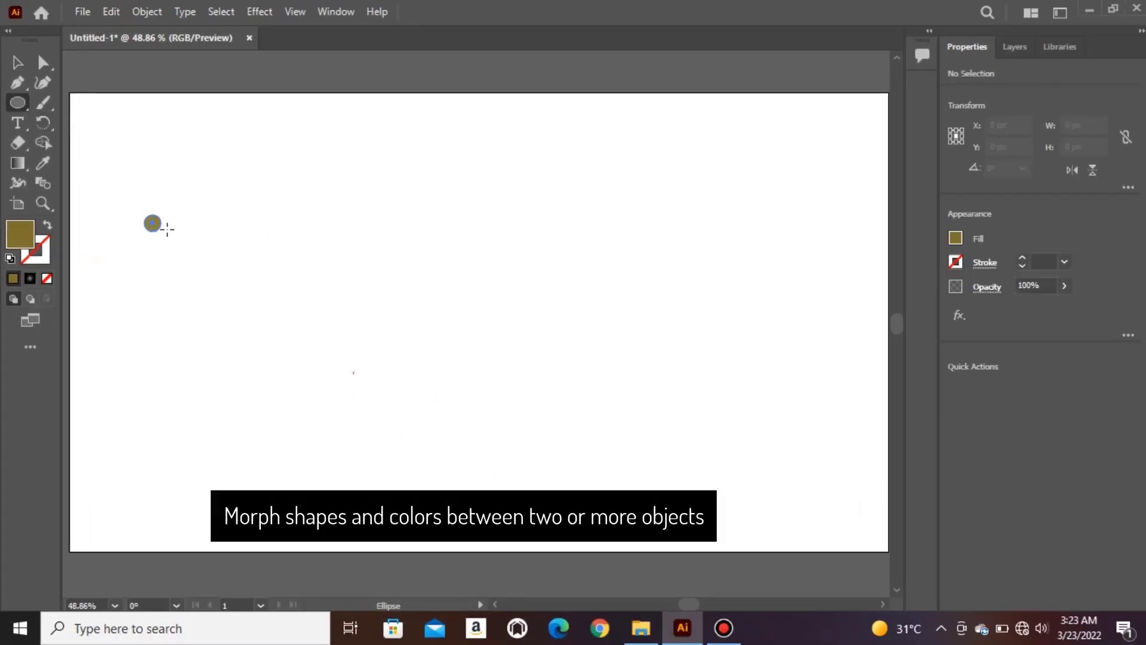
{"action": "left_click_drag", "start_coordinate": [168, 228], "coordinate": [233, 303]}
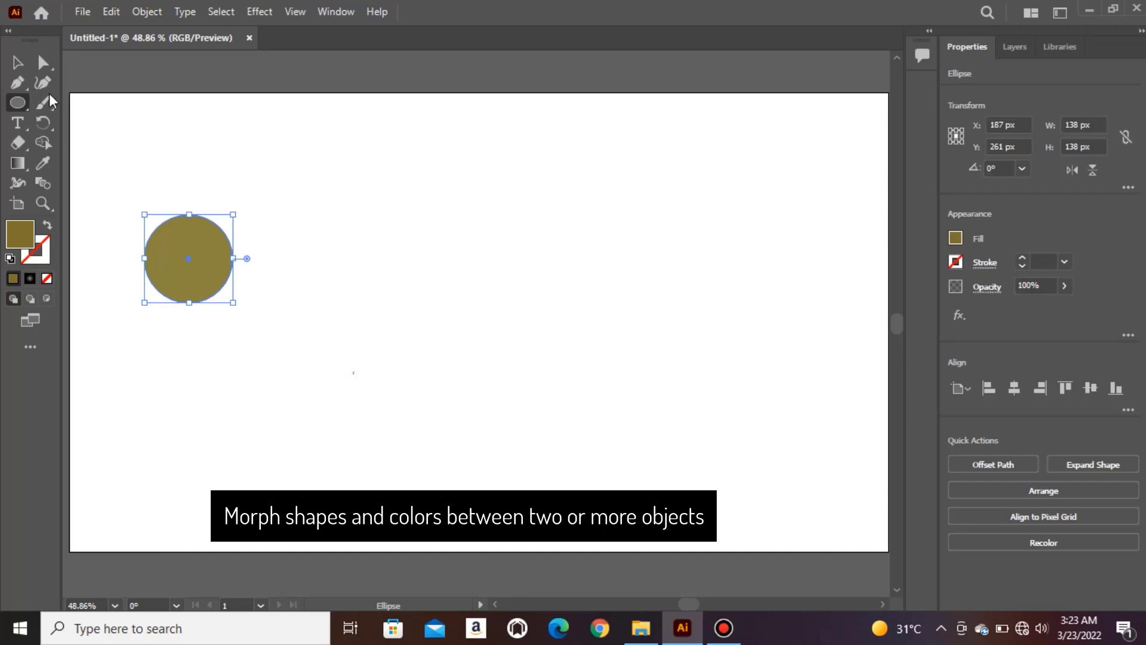
{"action": "key", "text": "alt"}
{"action": "left_click_drag", "start_coordinate": [401, 289], "coordinate": [720, 288]}
Step: Connect the two circles into a row of circles with the Blend tool and shift the blend slightly
{"action": "left_click", "coordinate": [213, 269], "text": "shift"}
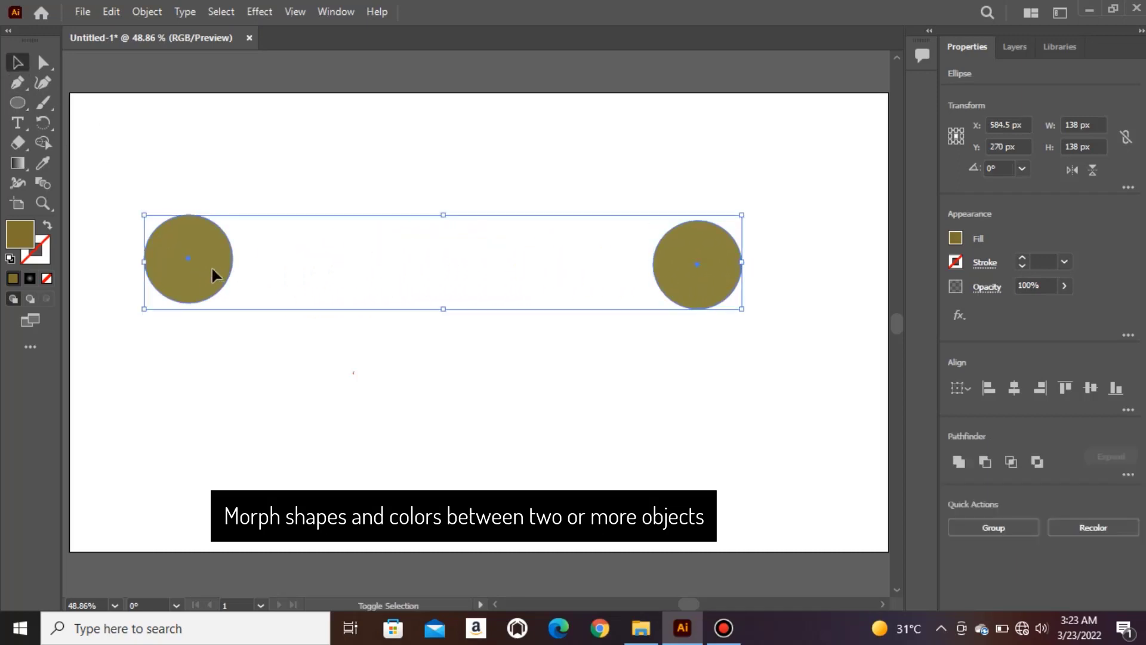
{"action": "left_click", "coordinate": [41, 184]}
{"action": "left_click", "coordinate": [693, 290]}
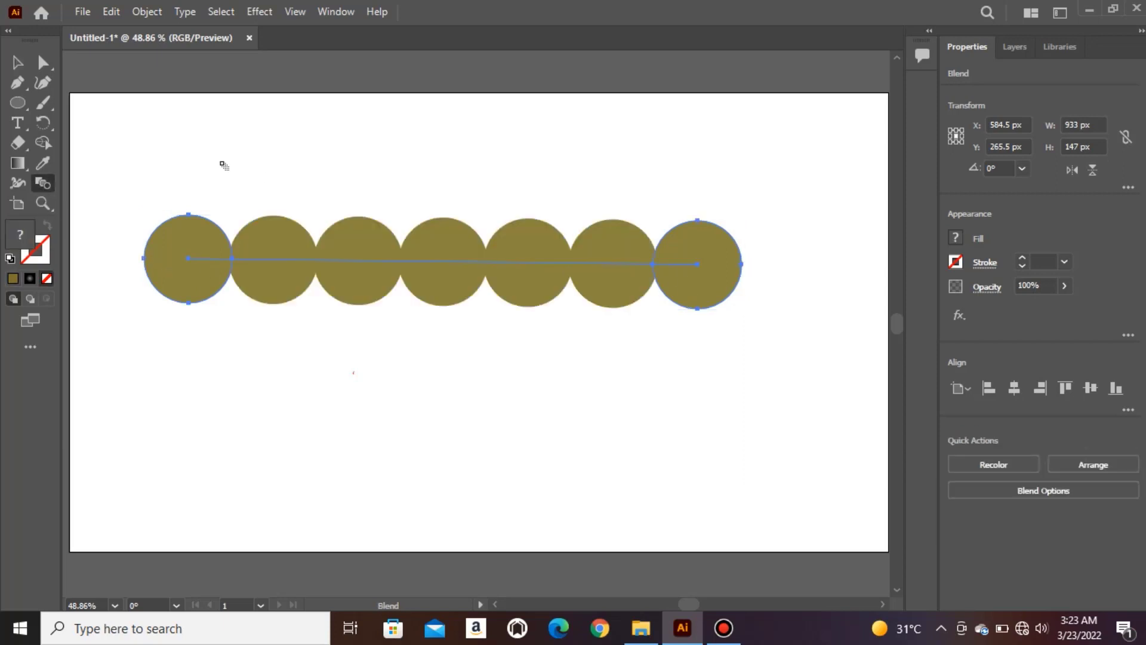
{"action": "left_click", "coordinate": [18, 62]}
{"action": "left_click_drag", "start_coordinate": [363, 247], "coordinate": [402, 268]}
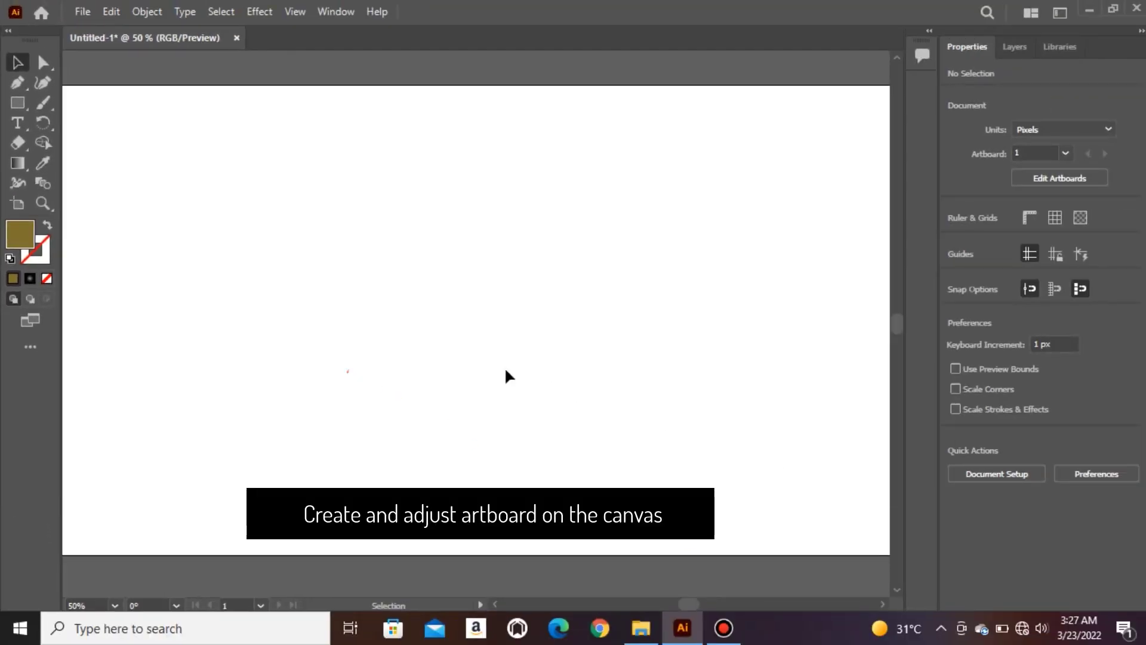
Step: Draw an olive rectangle about 592 by 554 px and shrink the artboard to its edges, about 593 by 554 px
{"action": "left_click", "coordinate": [13, 107]}
{"action": "left_click_drag", "start_coordinate": [237, 128], "coordinate": [625, 490]}
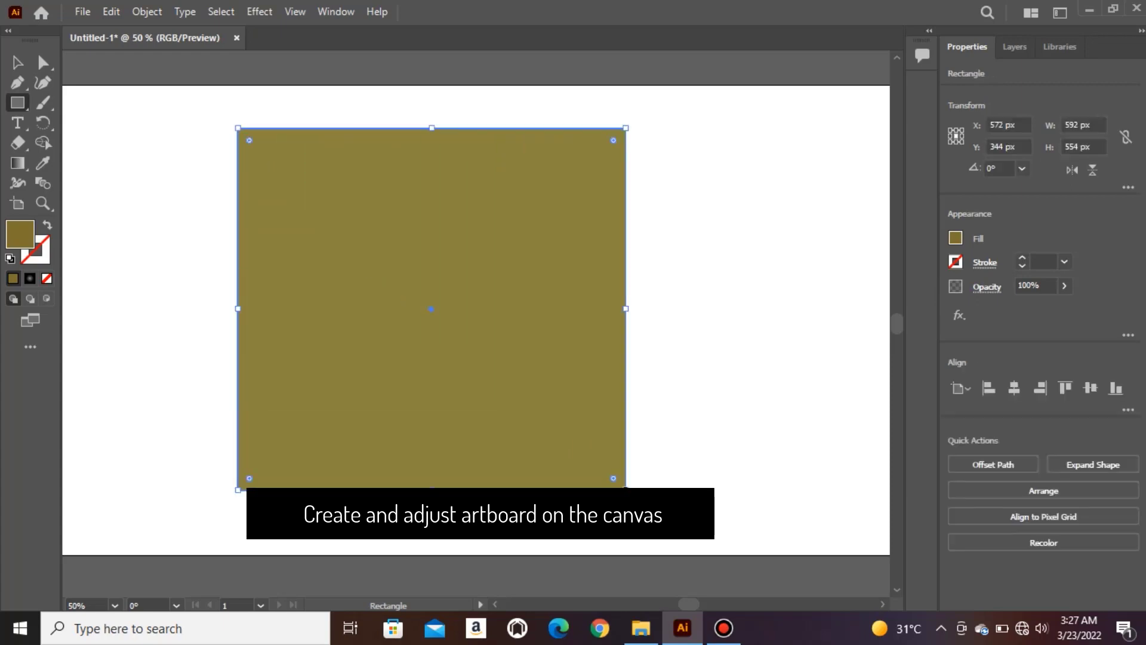
{"action": "left_click", "coordinate": [22, 203]}
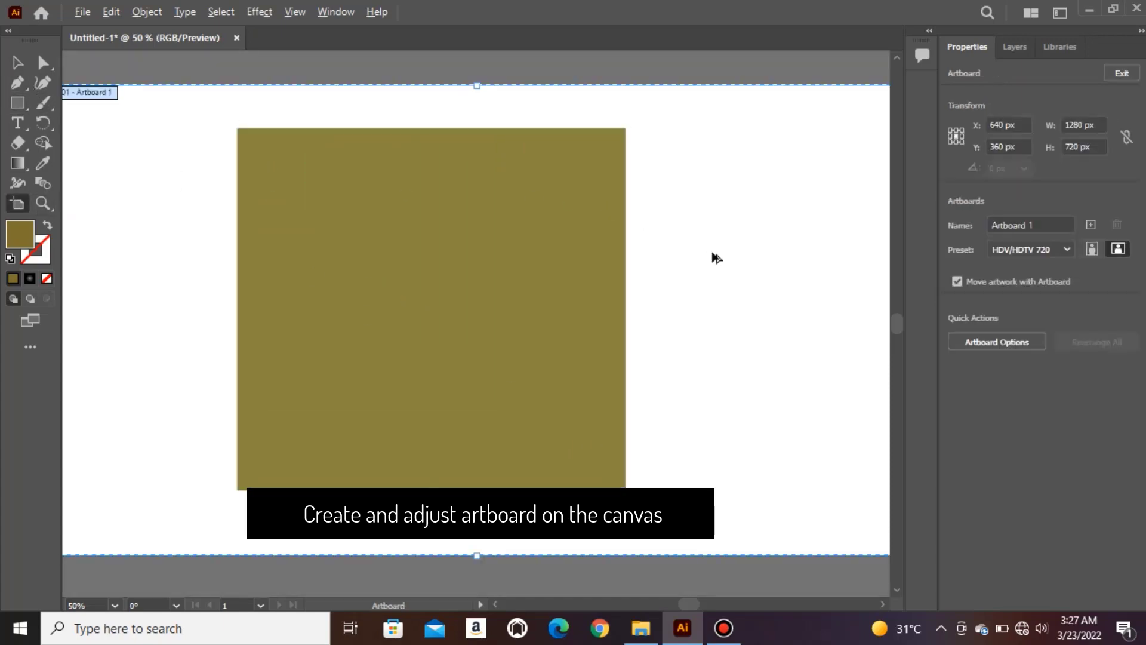
{"action": "scroll", "coordinate": [716, 258], "scroll_direction": "down", "scroll_amount": 1}
{"action": "left_click_drag", "start_coordinate": [835, 298], "coordinate": [656, 307]}
{"action": "left_click_drag", "start_coordinate": [466, 455], "coordinate": [463, 411]}
{"action": "left_click_drag", "start_coordinate": [277, 276], "coordinate": [397, 277]}
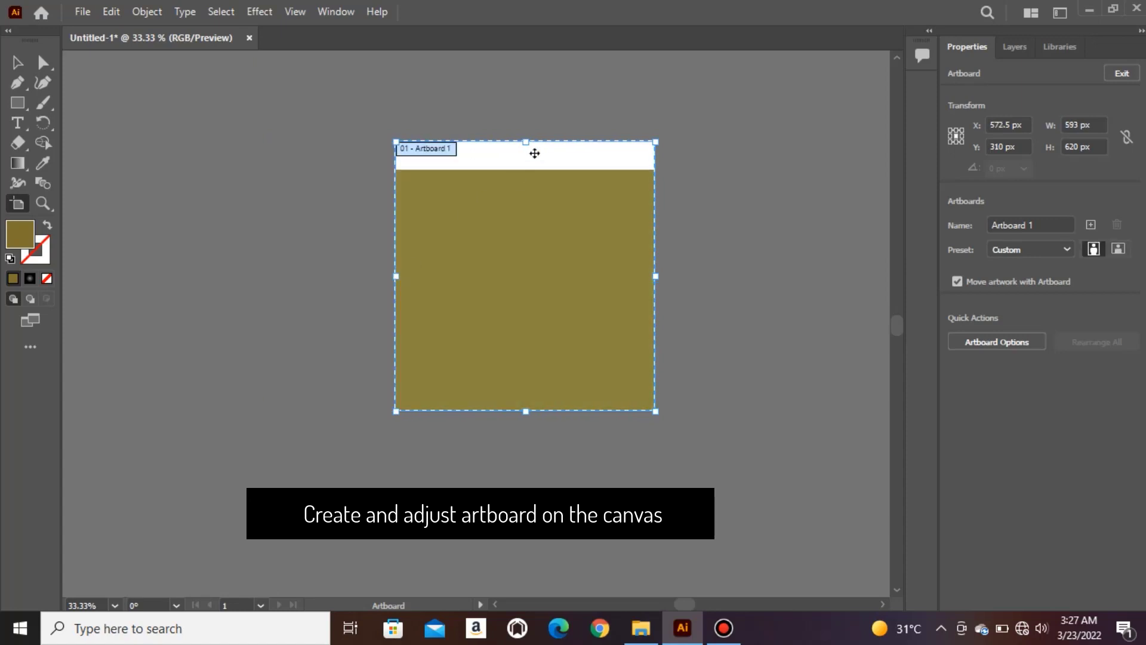
{"action": "left_click_drag", "start_coordinate": [527, 144], "coordinate": [529, 171]}
Step: Look through the artboard's options, accept them without edits and leave artboard editing
{"action": "double_click", "coordinate": [513, 206]}
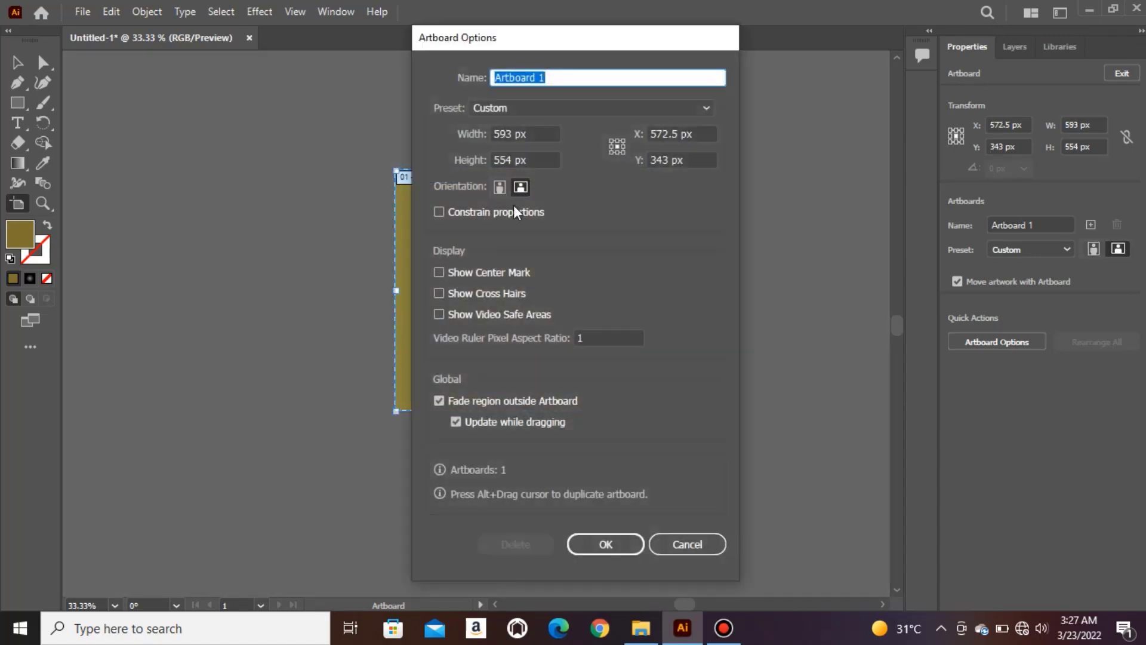
{"action": "left_click", "coordinate": [620, 542]}
{"action": "left_click", "coordinate": [19, 64]}
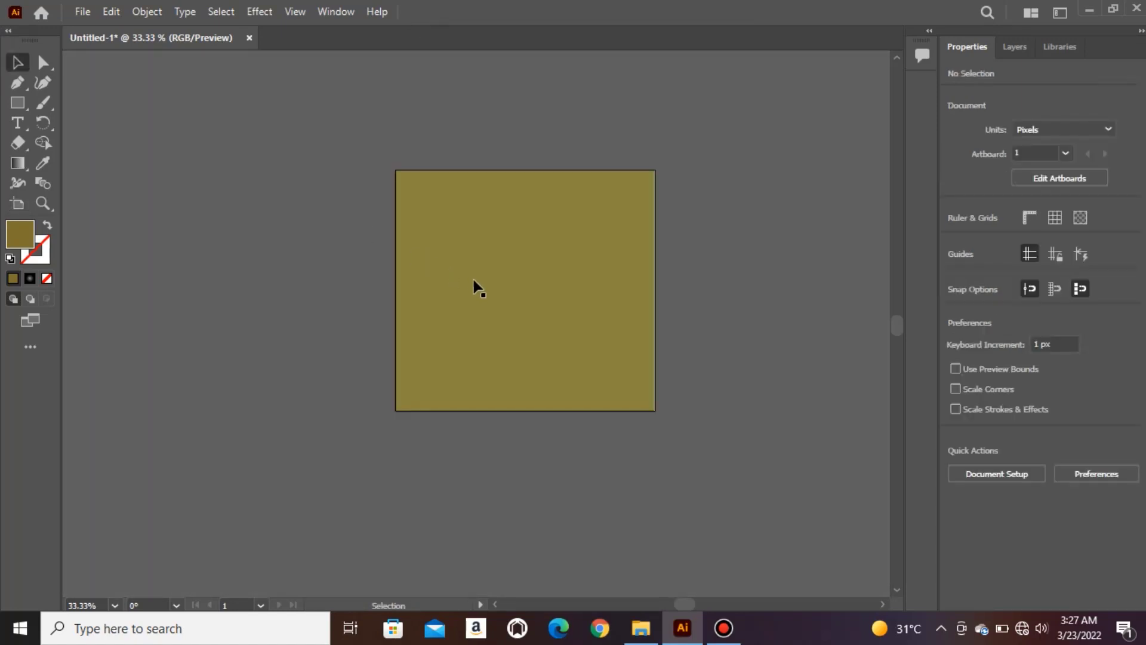
{"action": "scroll", "coordinate": [474, 286], "scroll_direction": "up", "scroll_amount": 2}
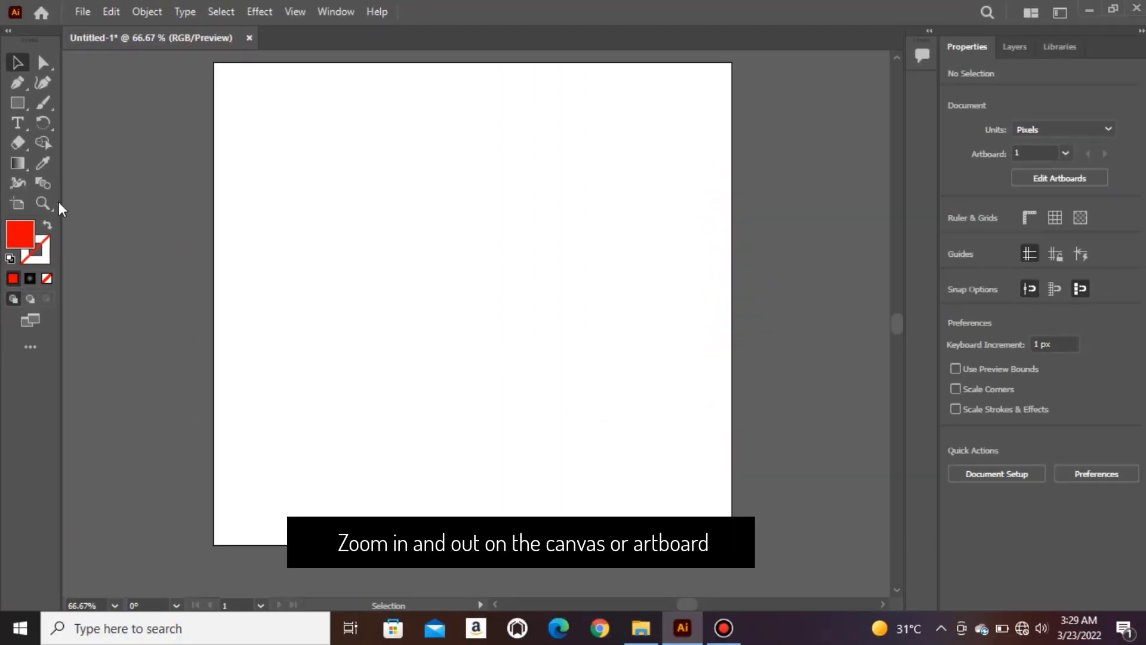
Step: Zoom in on the artboard to 150 % and back out to 50 % with the Zoom tool
{"action": "left_click", "coordinate": [43, 204]}
{"action": "left_click", "coordinate": [462, 334]}
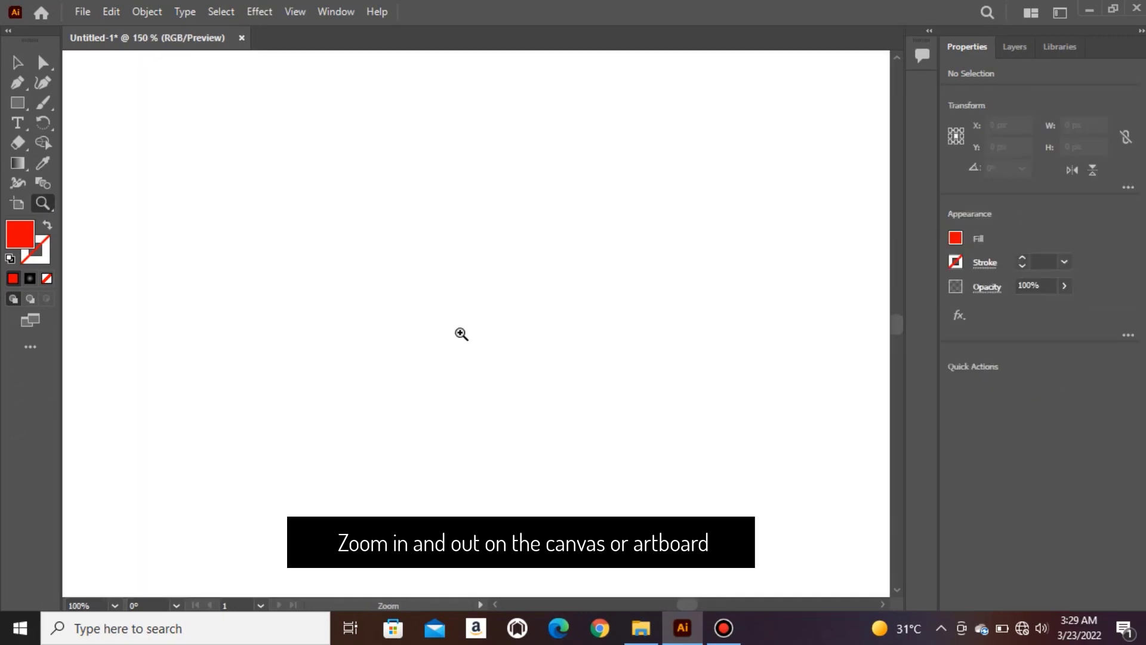
{"action": "left_click", "coordinate": [461, 334], "text": "alt"}
{"action": "left_click", "coordinate": [461, 334], "text": "alt"}
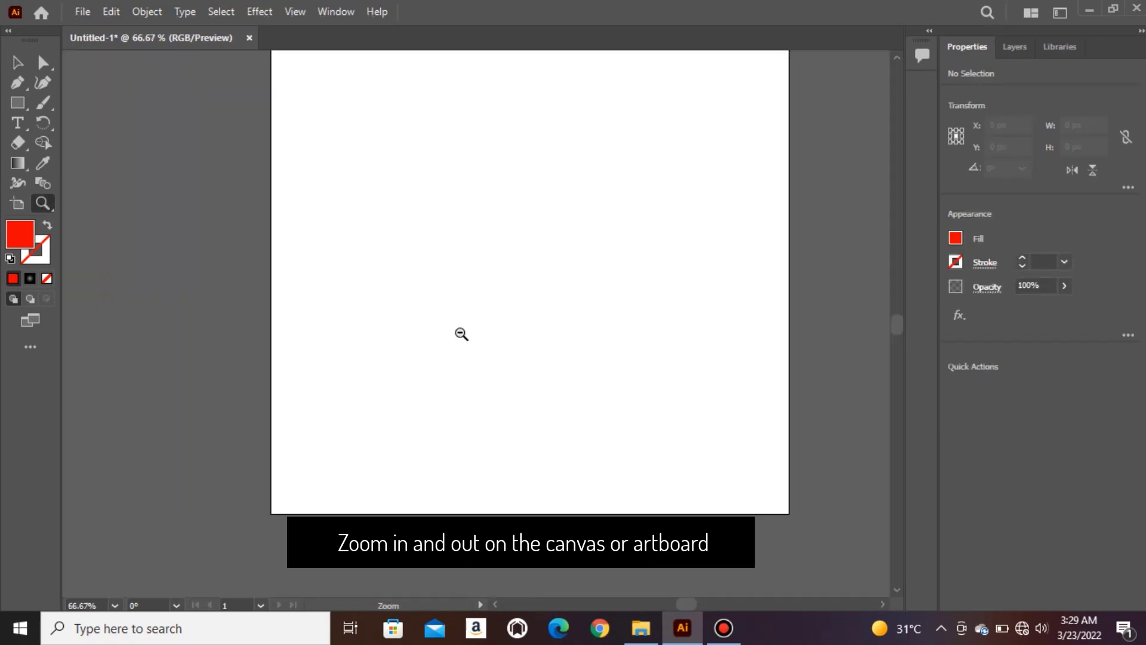
{"action": "left_click", "coordinate": [461, 333], "text": "alt"}
{"action": "left_click_drag", "start_coordinate": [459, 317], "coordinate": [464, 356]}
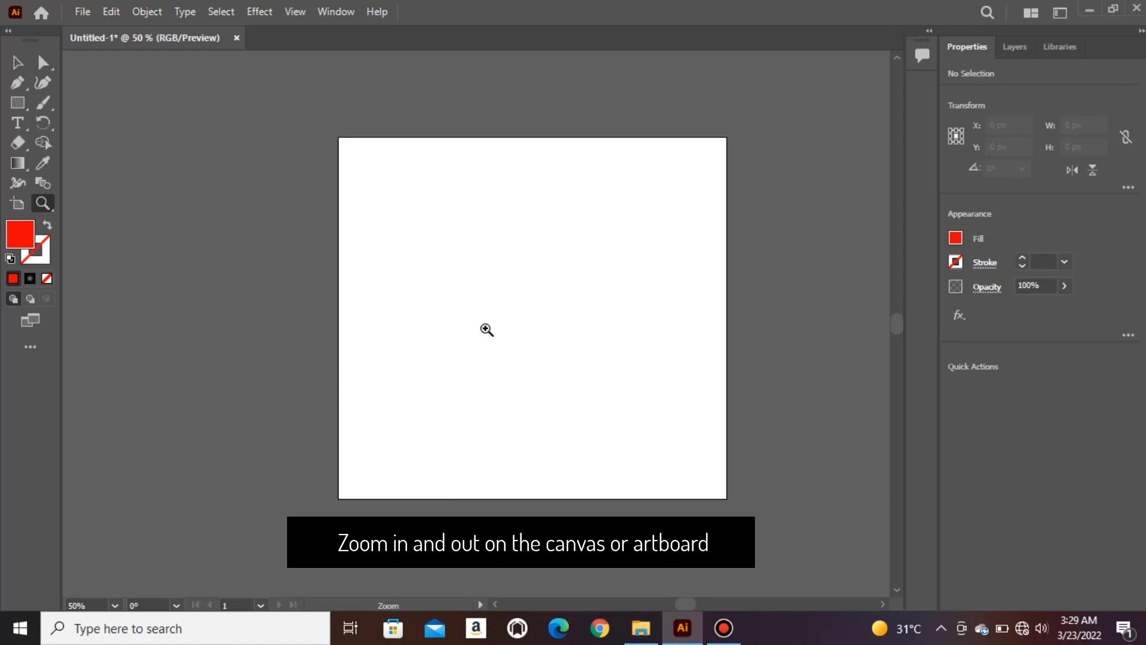
{"action": "left_click", "coordinate": [518, 327]}
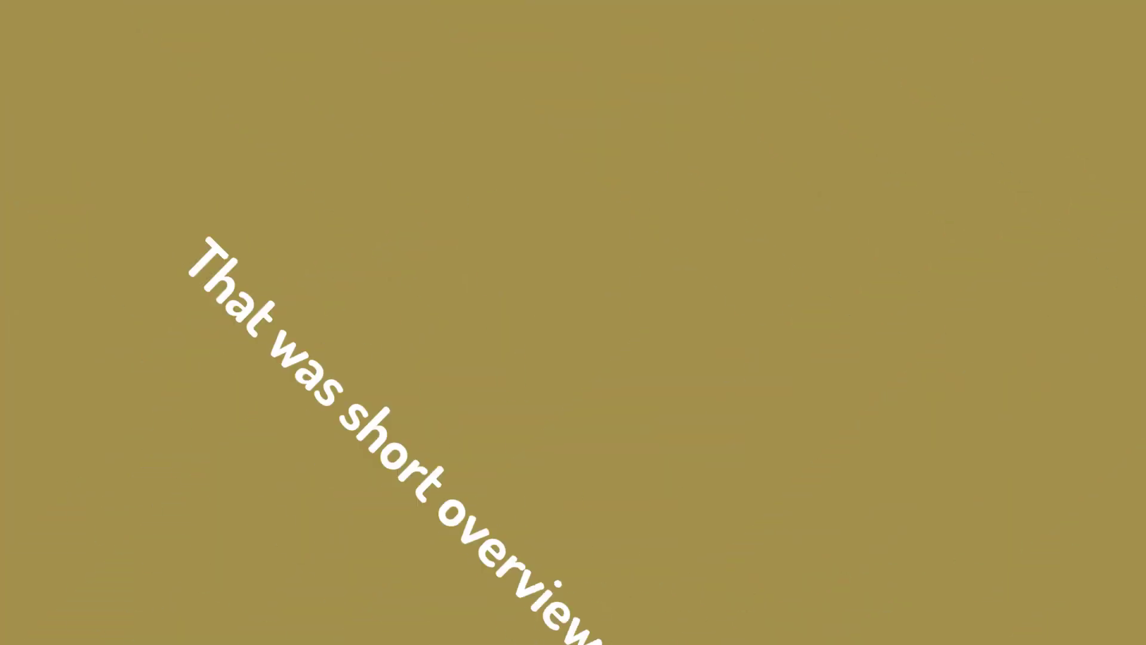